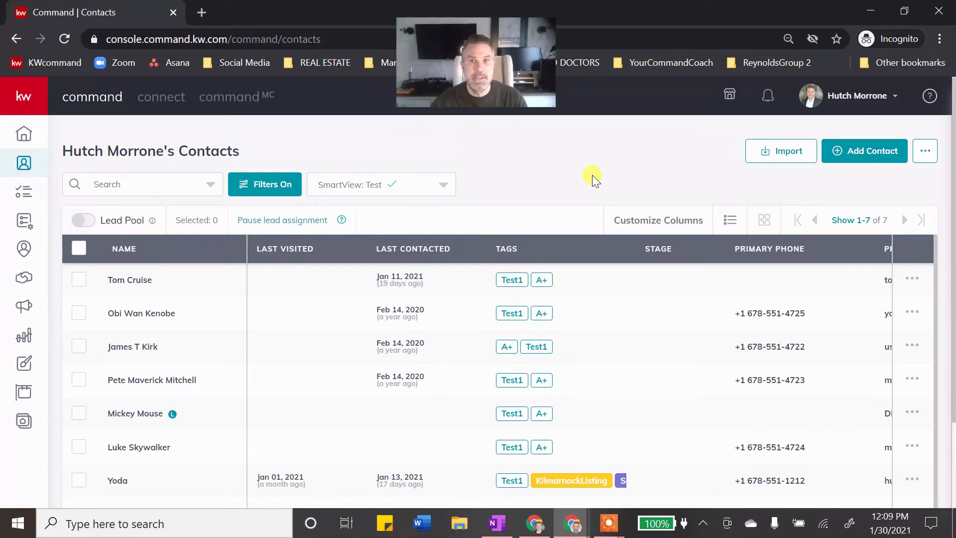
- Open the Add to Contacts form, close it, then reopen it blank
{"action": "left_click", "coordinate": [877, 158]}
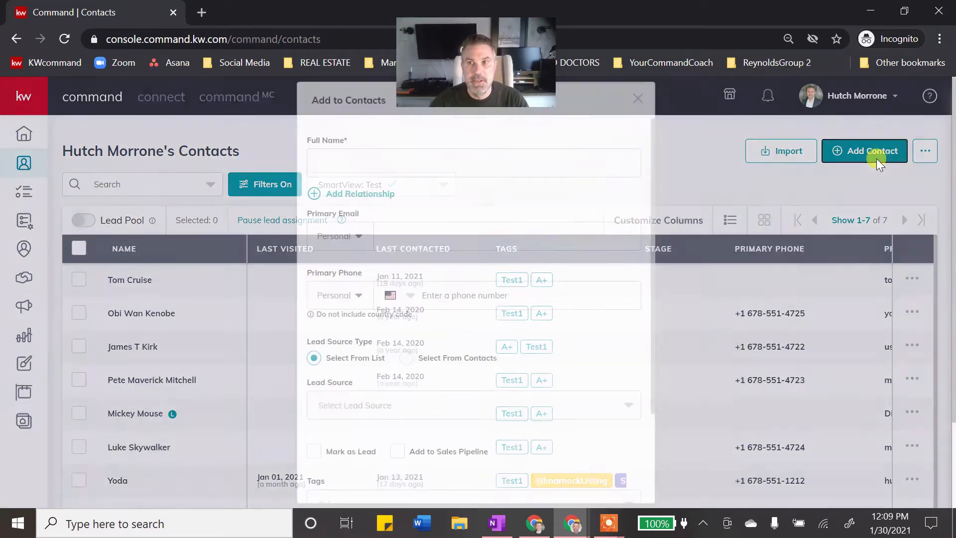
{"action": "left_click", "coordinate": [639, 100]}
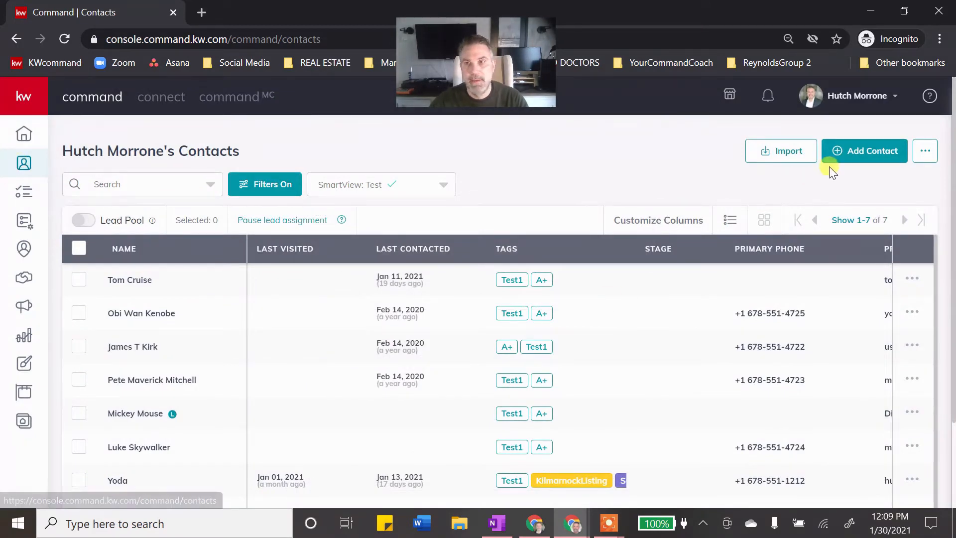
{"action": "left_click", "coordinate": [865, 159]}
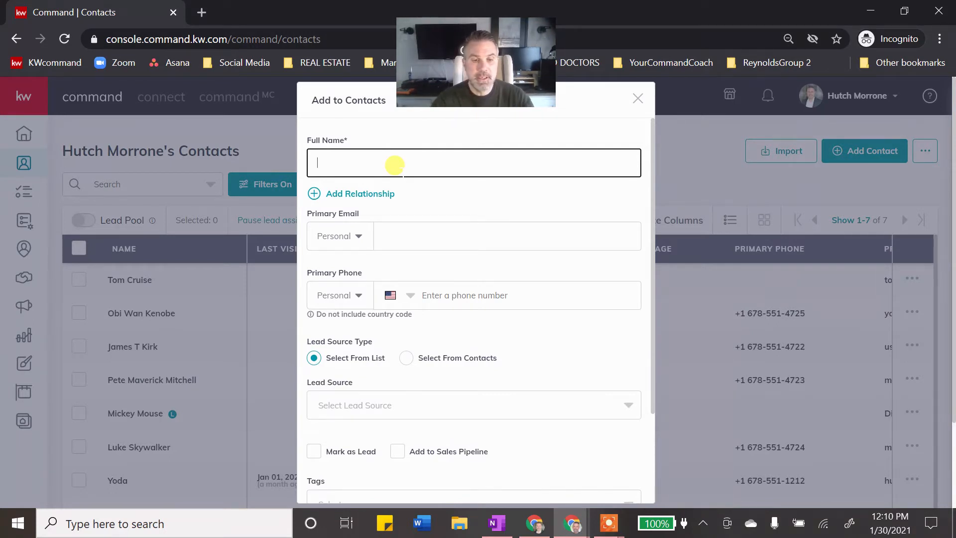
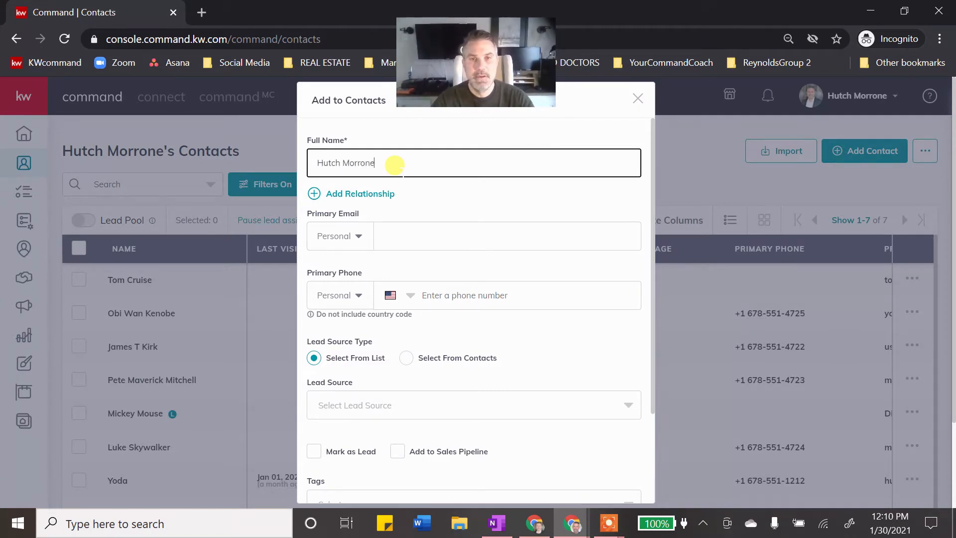
- Fill Full Name, Primary Email and Primary Phone with the new contact's name, e-mail and phone number
{"action": "left_click", "coordinate": [404, 225]}
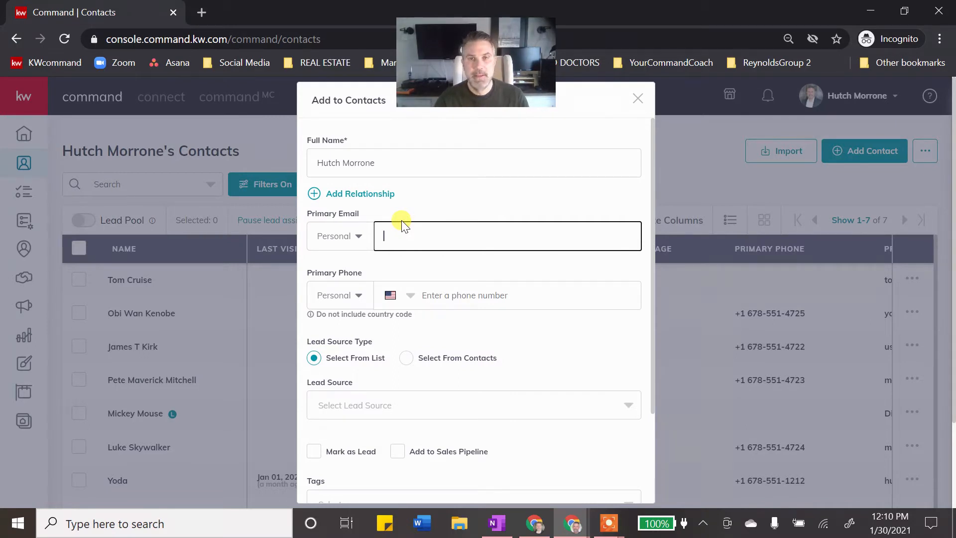
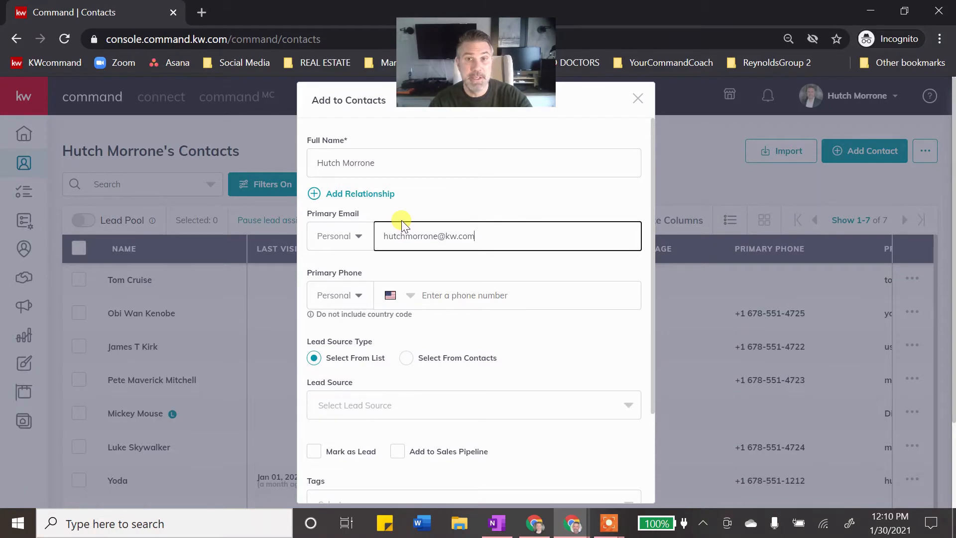
{"action": "key", "text": "Tab"}
{"action": "key", "text": "Tab"}
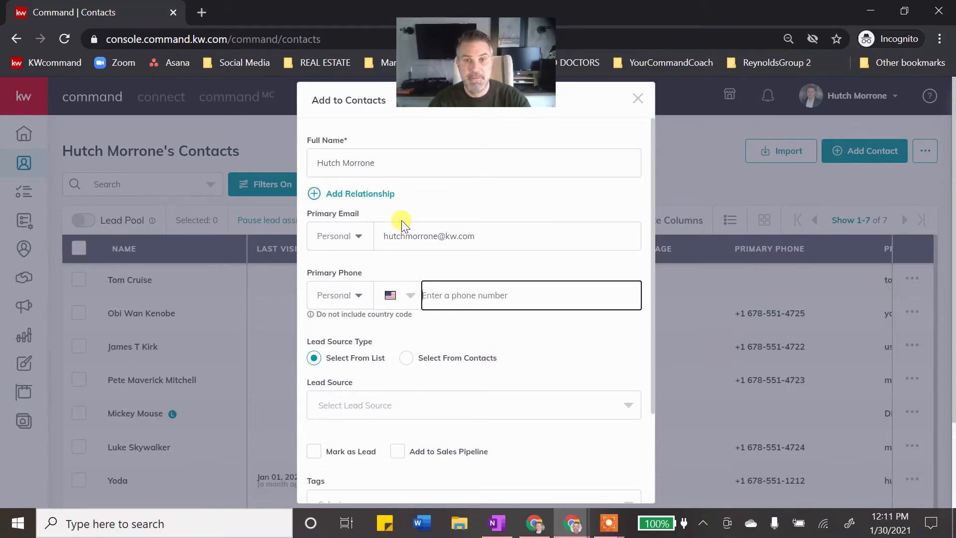
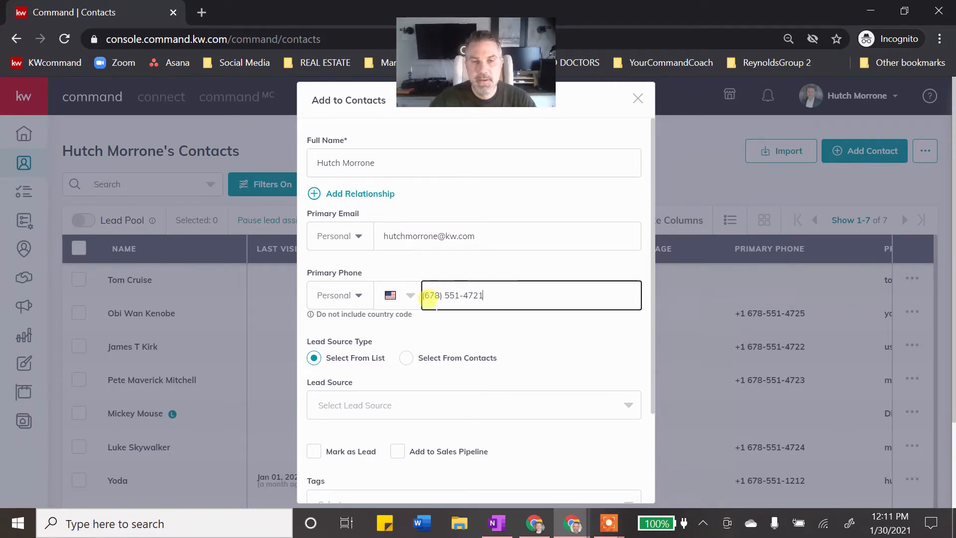
{"action": "scroll", "coordinate": [438, 299], "scroll_direction": "down", "scroll_amount": 2}
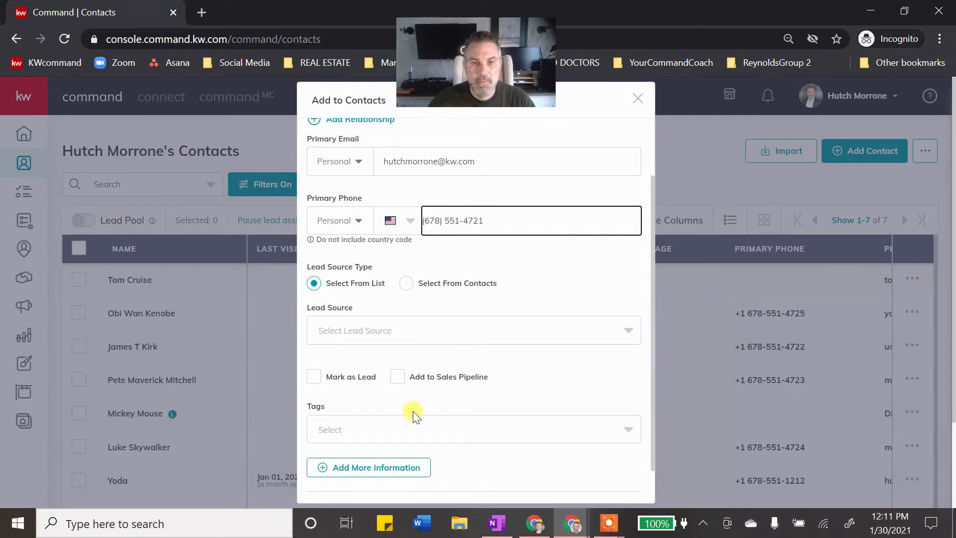
- Reveal Add More Information and expand the Additional Contact Information section
{"action": "left_click", "coordinate": [382, 466]}
{"action": "scroll", "coordinate": [451, 333], "scroll_direction": "down", "scroll_amount": 2}
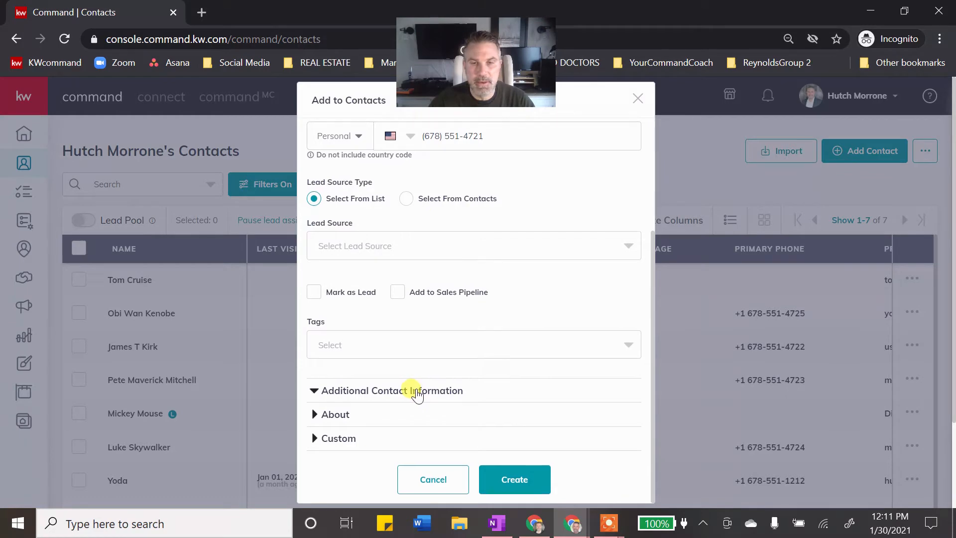
{"action": "left_click", "coordinate": [417, 393]}
{"action": "scroll", "coordinate": [433, 356], "scroll_direction": "down", "scroll_amount": 4}
{"action": "scroll", "coordinate": [428, 334], "scroll_direction": "down", "scroll_amount": 2}
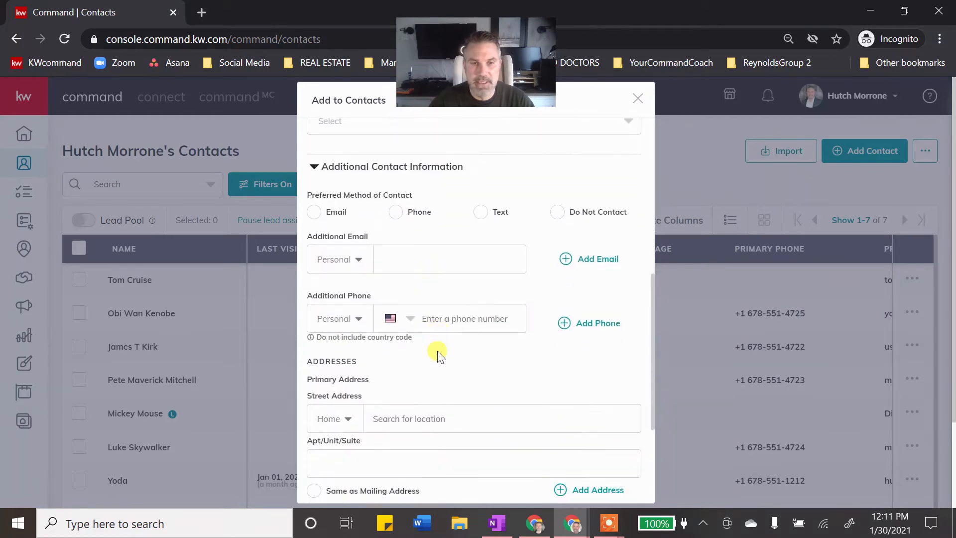
- Enter the contact's home street address in Street Address and pick the matching suggestion
{"action": "left_click", "coordinate": [428, 416]}
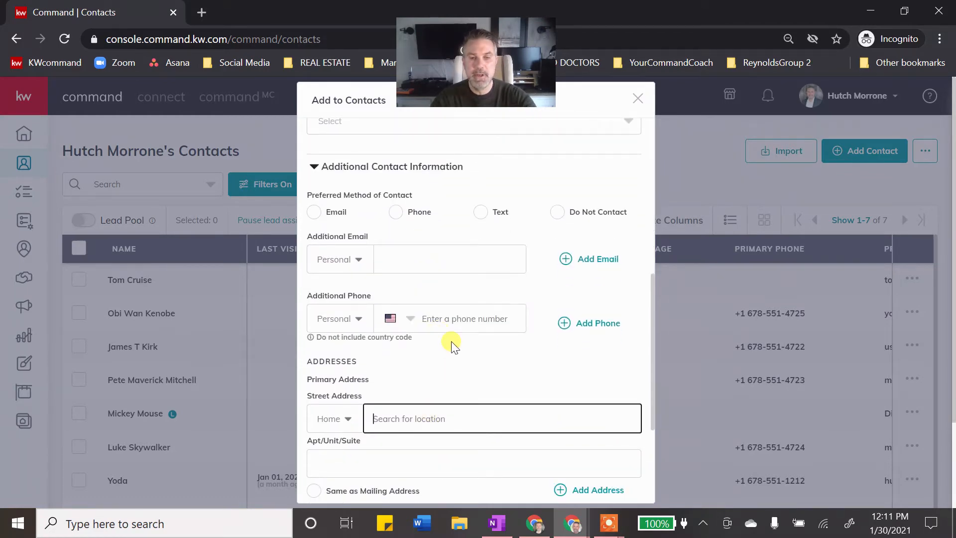
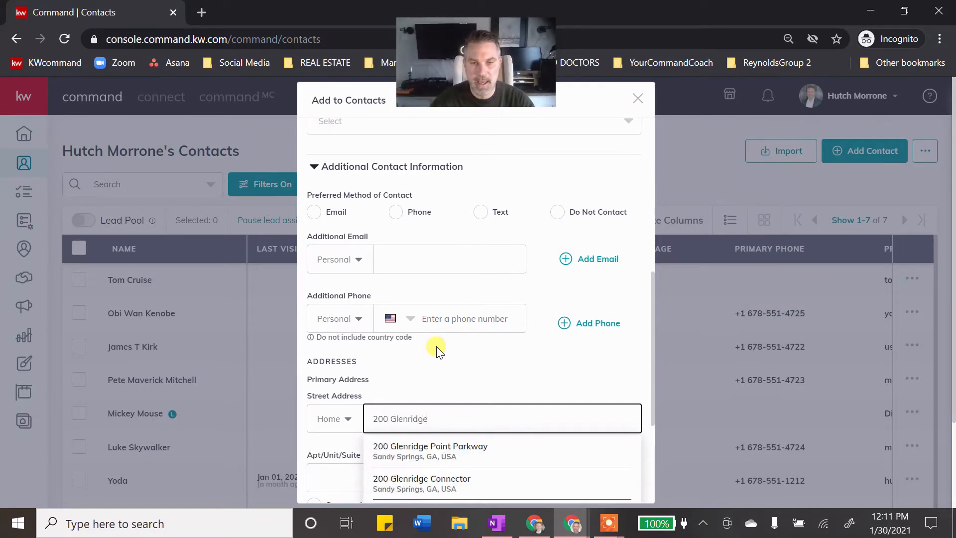
{"action": "left_click", "coordinate": [466, 447]}
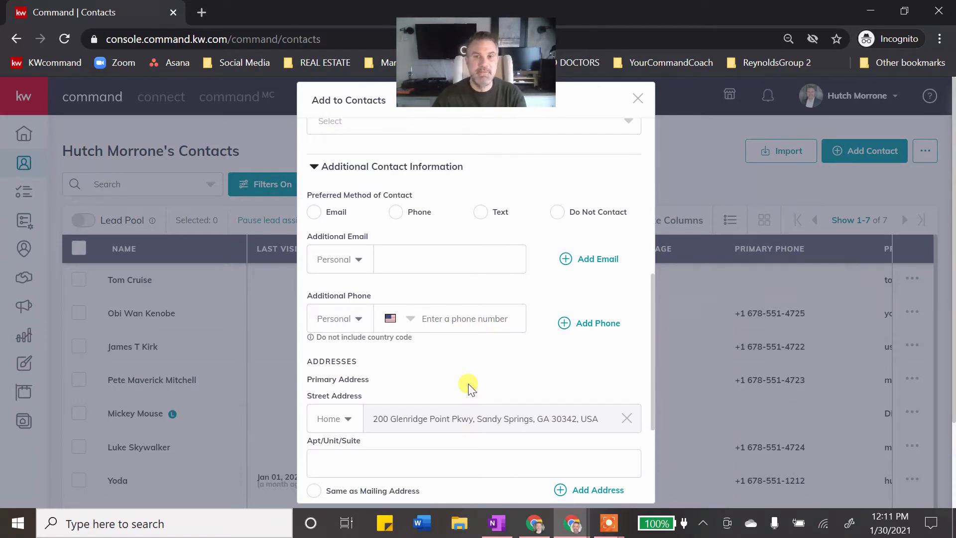
{"action": "scroll", "coordinate": [434, 399], "scroll_direction": "up", "scroll_amount": 7}
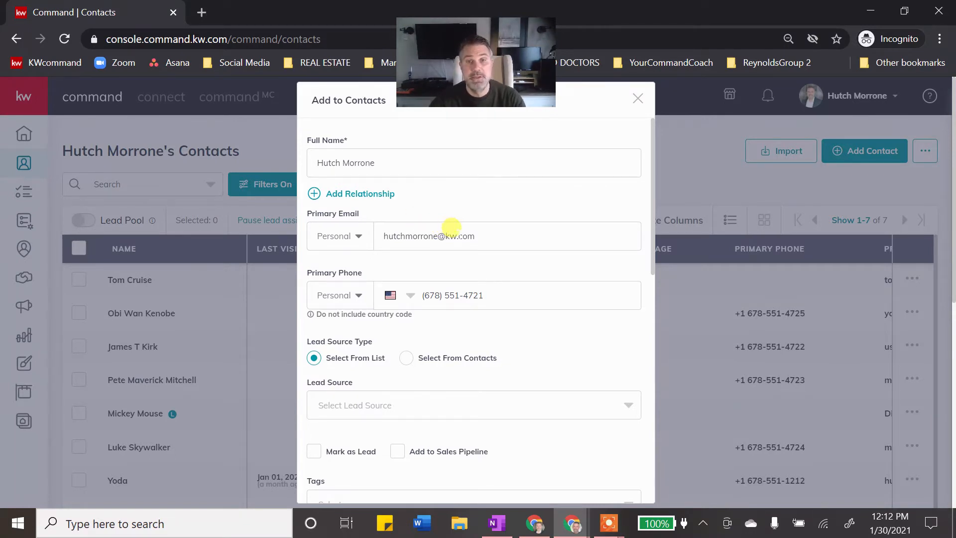
{"action": "scroll", "coordinate": [451, 225], "scroll_direction": "down", "scroll_amount": 7}
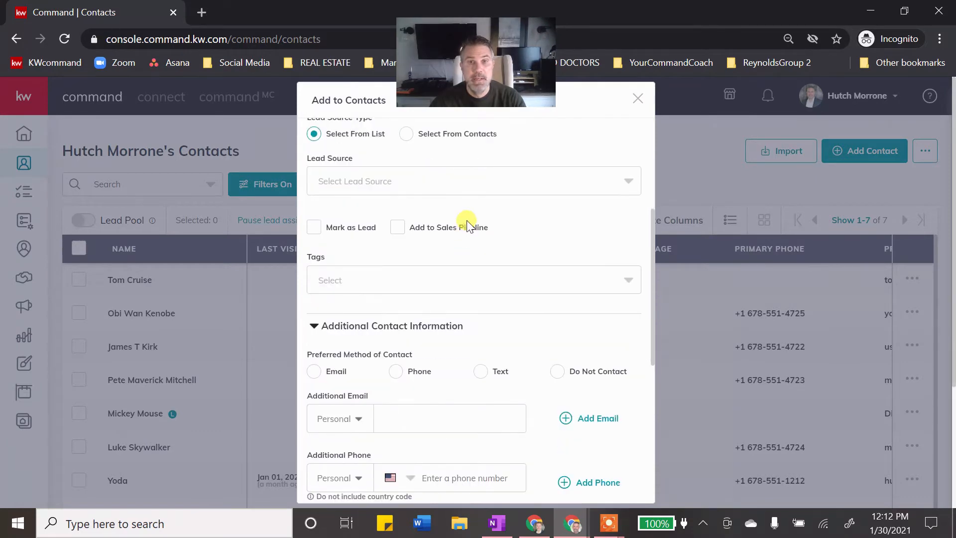
{"action": "scroll", "coordinate": [471, 251], "scroll_direction": "down", "scroll_amount": 2}
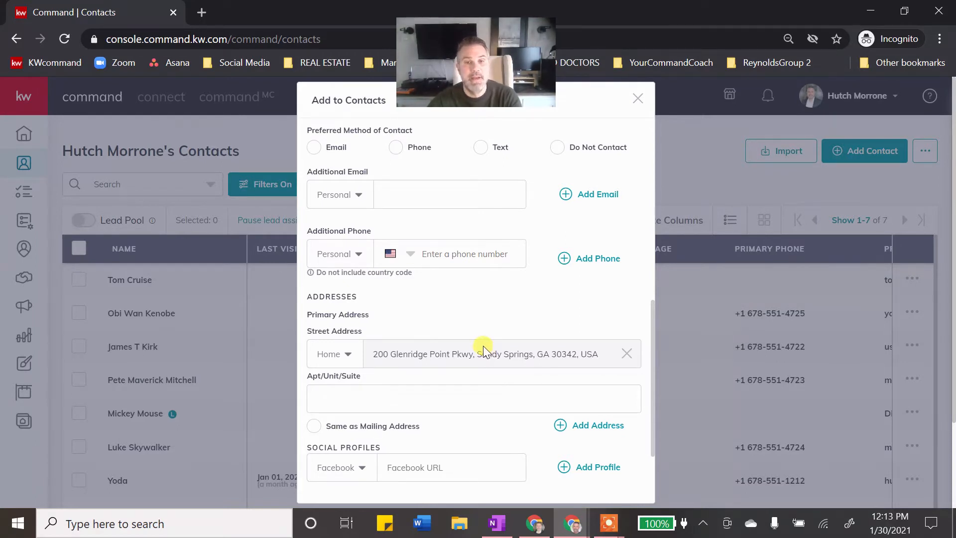
{"action": "scroll", "coordinate": [477, 329], "scroll_direction": "up", "scroll_amount": 9}
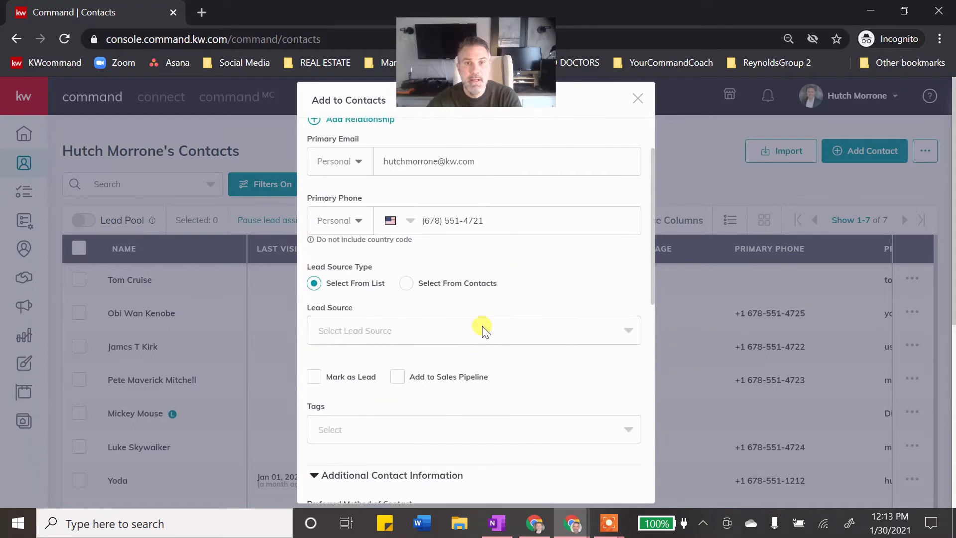
{"action": "scroll", "coordinate": [481, 303], "scroll_direction": "down", "scroll_amount": 2}
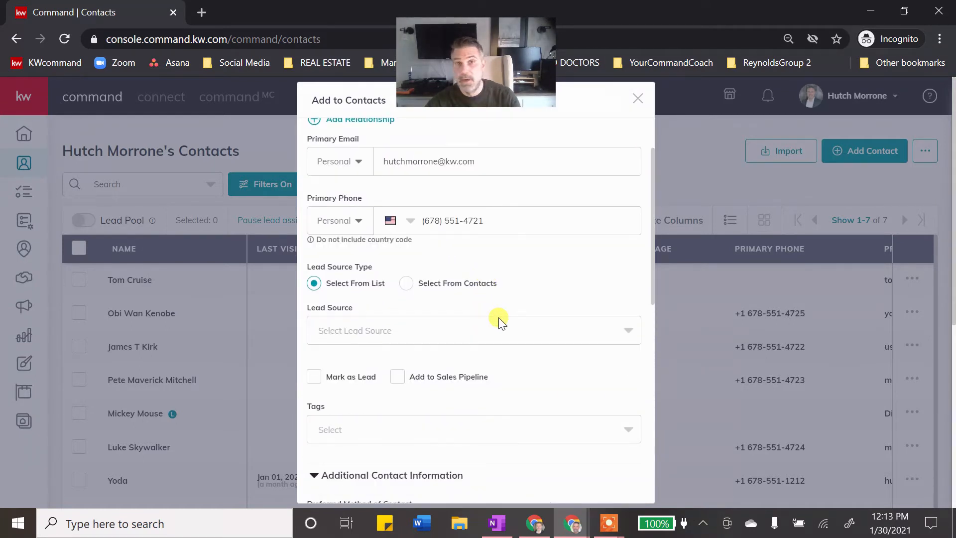
{"action": "scroll", "coordinate": [501, 321], "scroll_direction": "down", "scroll_amount": 2}
- Set Lead Source to Open House and search the Tags field for 'open'
{"action": "left_click", "coordinate": [484, 260]}
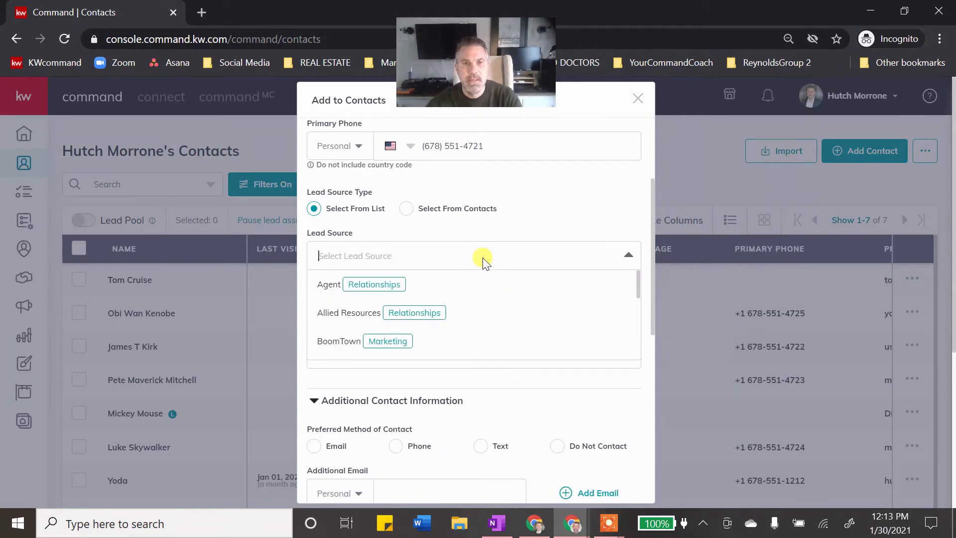
{"action": "type", "text": "op"}
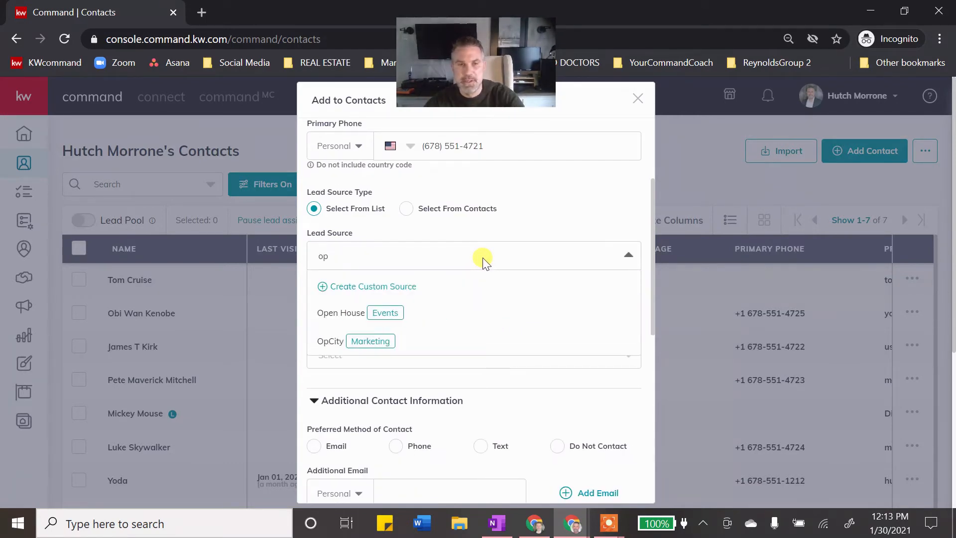
{"action": "left_click", "coordinate": [349, 313]}
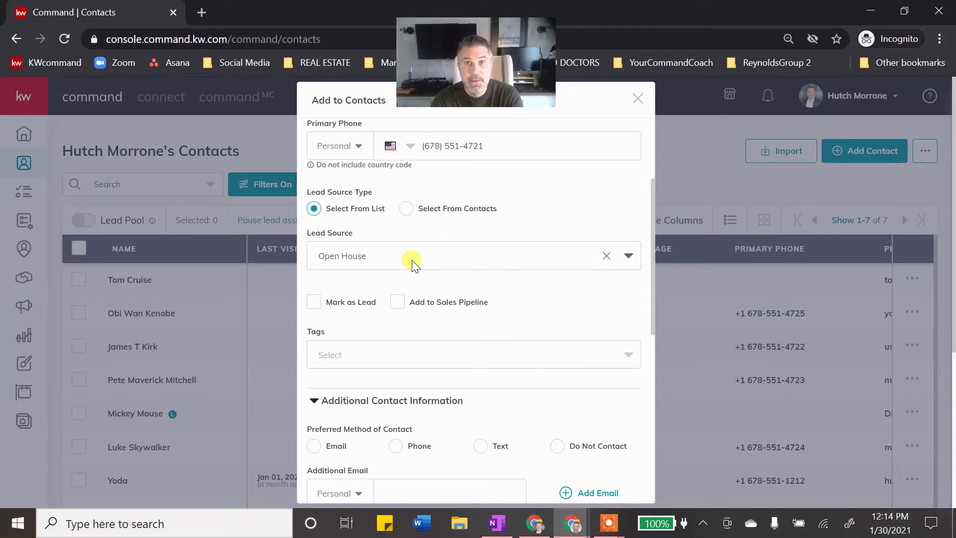
{"action": "left_click", "coordinate": [408, 360]}
{"action": "type", "text": "open"}
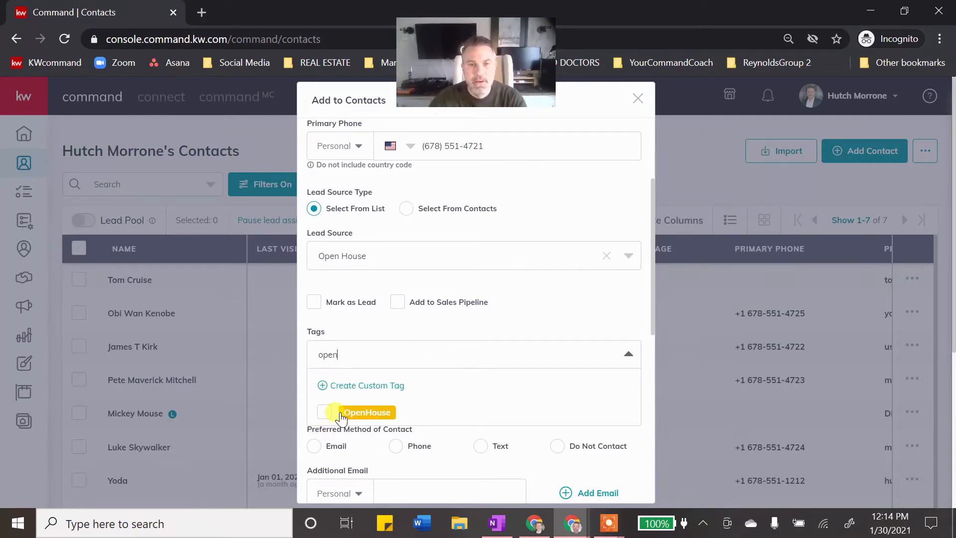
- Apply the OpenHouse tag and tick the Mark as Lead checkbox
{"action": "left_click", "coordinate": [339, 416]}
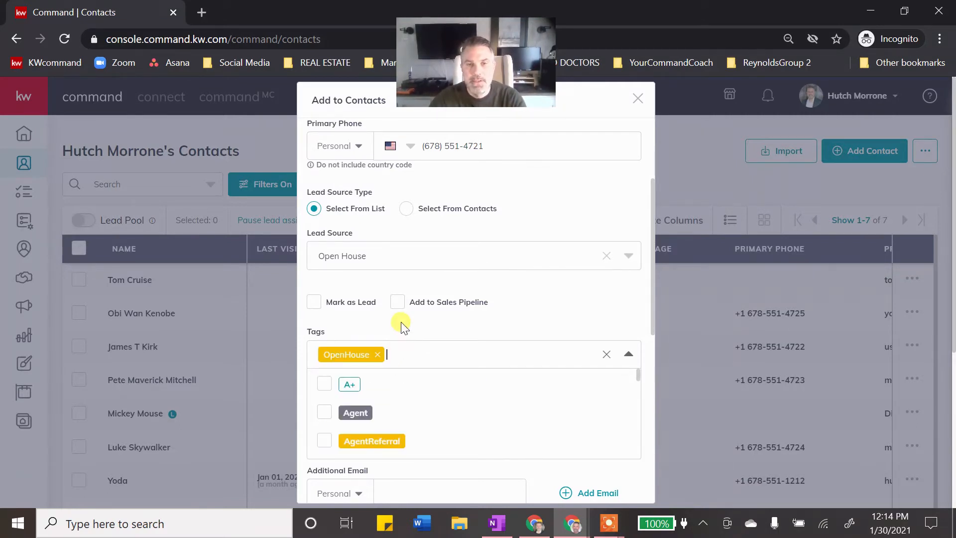
{"action": "left_click_drag", "start_coordinate": [403, 324], "coordinate": [409, 324]}
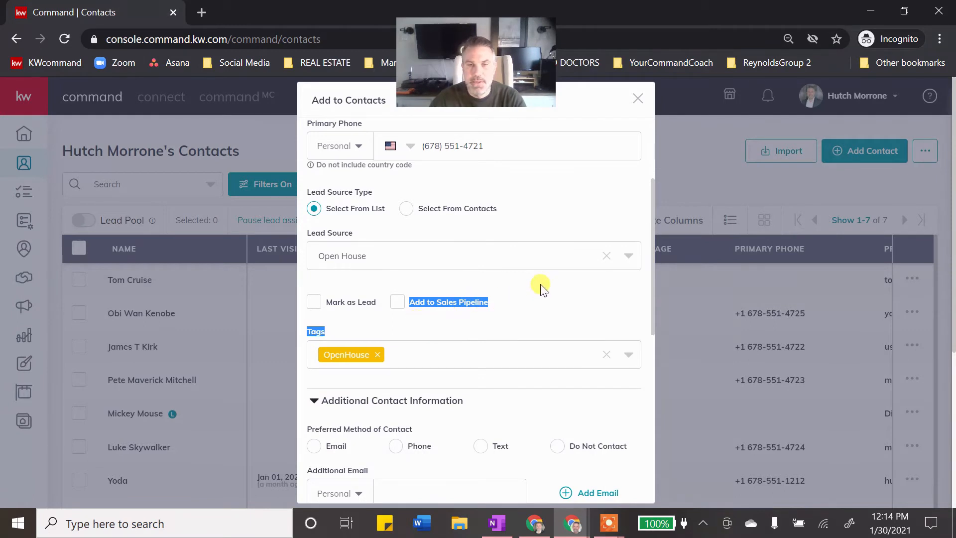
{"action": "left_click", "coordinate": [521, 282]}
{"action": "left_click", "coordinate": [314, 302]}
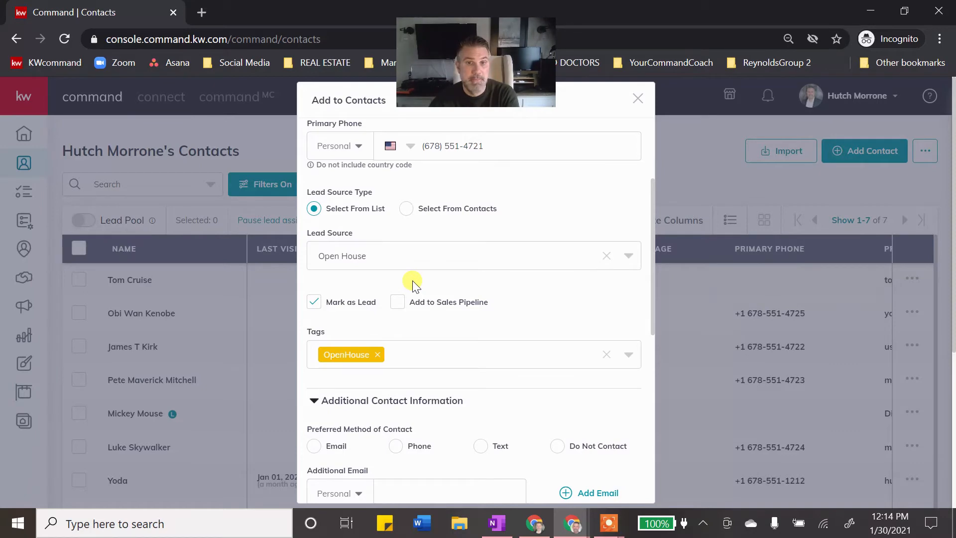
{"action": "scroll", "coordinate": [440, 326], "scroll_direction": "down", "scroll_amount": 3}
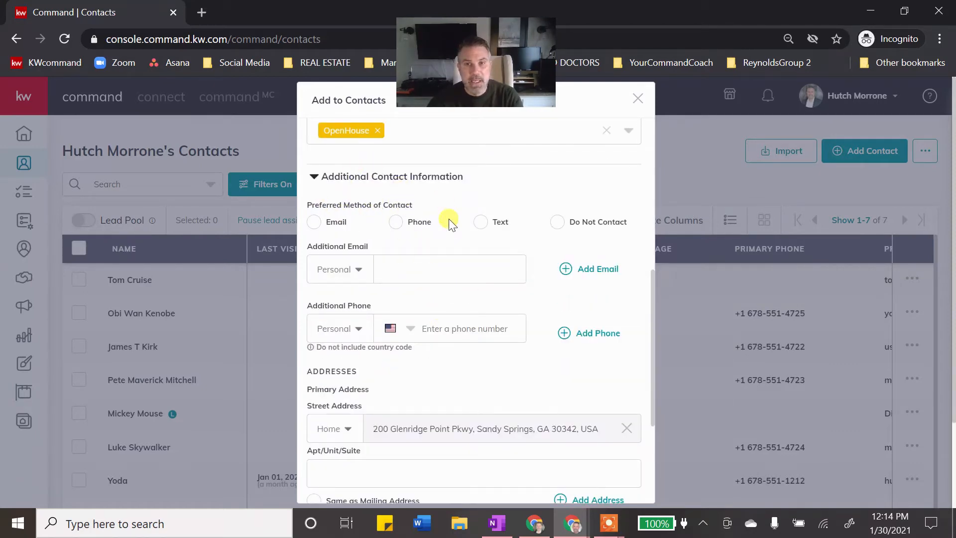
{"action": "scroll", "coordinate": [448, 221], "scroll_direction": "down", "scroll_amount": 1}
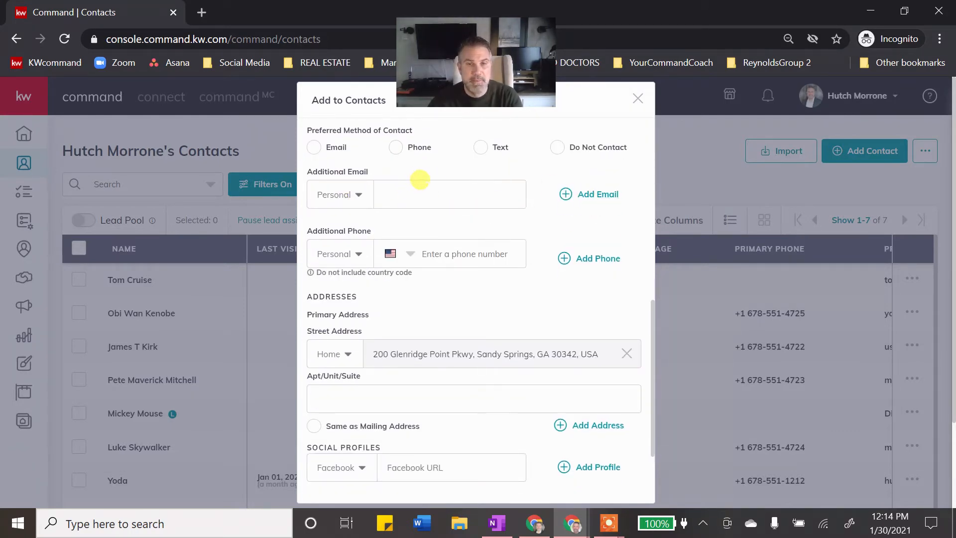
{"action": "scroll", "coordinate": [420, 180], "scroll_direction": "down", "scroll_amount": 2}
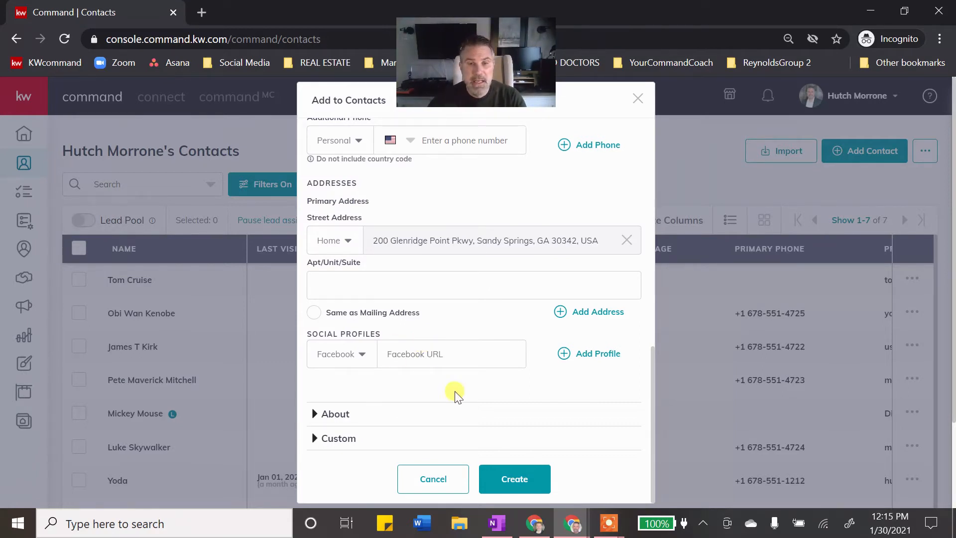
- Add a second Social Profiles row, leaving its platform as Facebook
{"action": "left_click", "coordinate": [561, 354]}
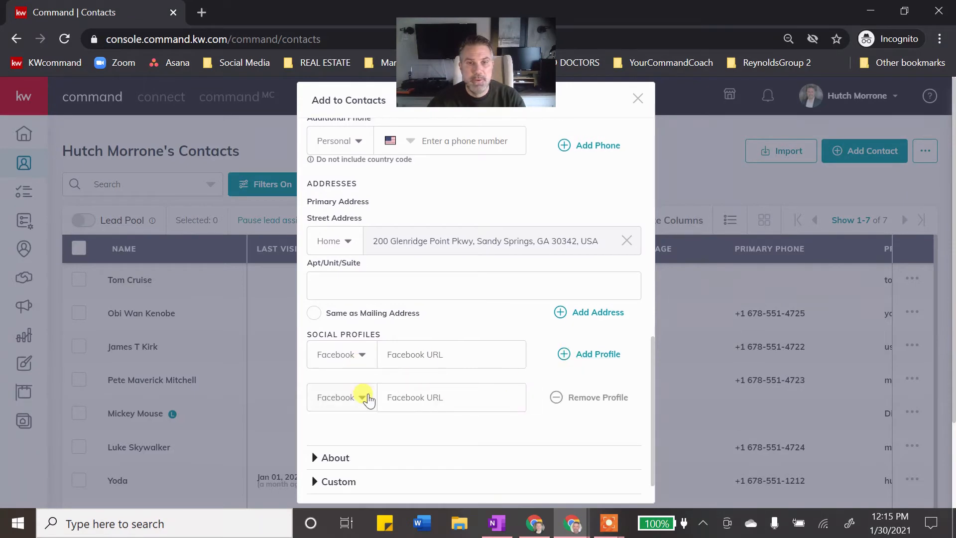
{"action": "left_click", "coordinate": [366, 397]}
{"action": "left_click", "coordinate": [455, 331]}
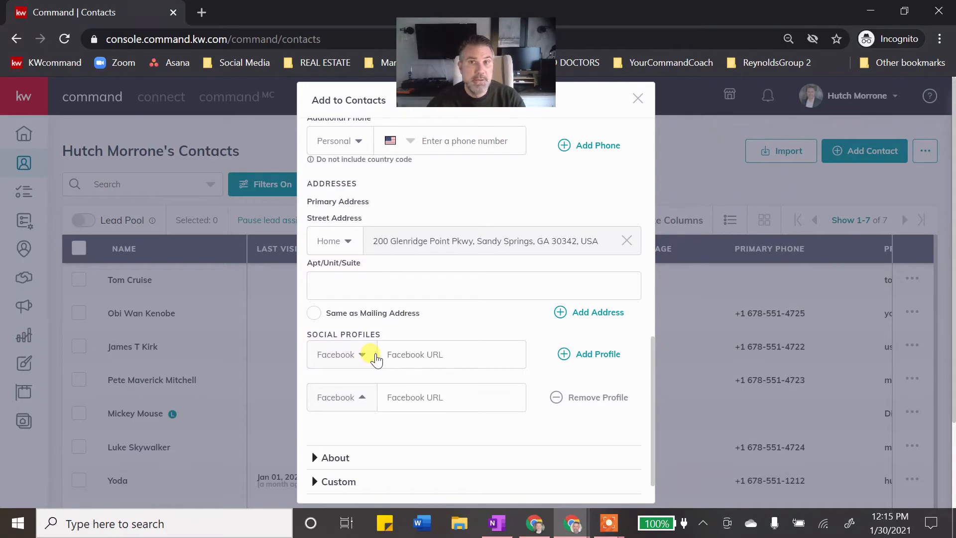
{"action": "scroll", "coordinate": [332, 357], "scroll_direction": "down", "scroll_amount": 1}
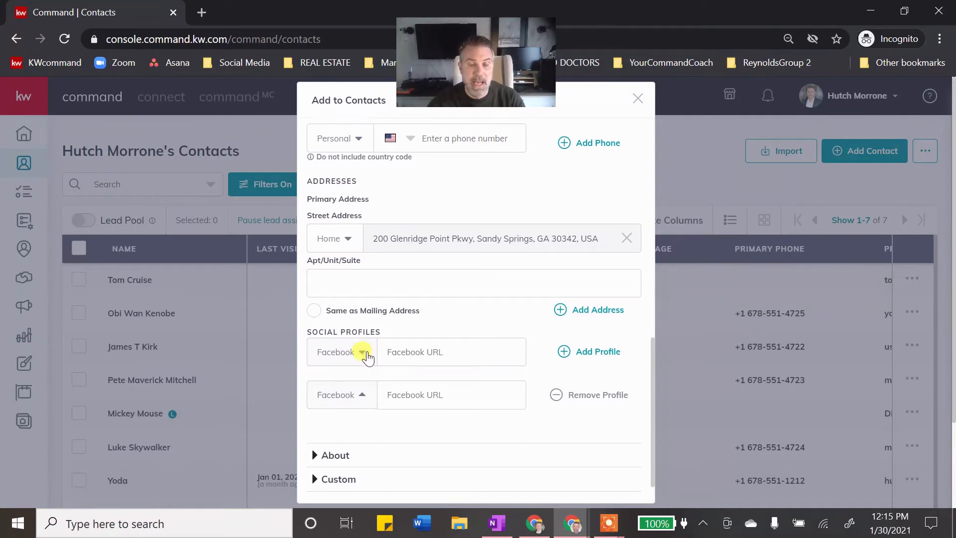
- Expand About and browse legal name, description, birthday, anniversary, relationships and work fields
{"action": "left_click", "coordinate": [335, 415]}
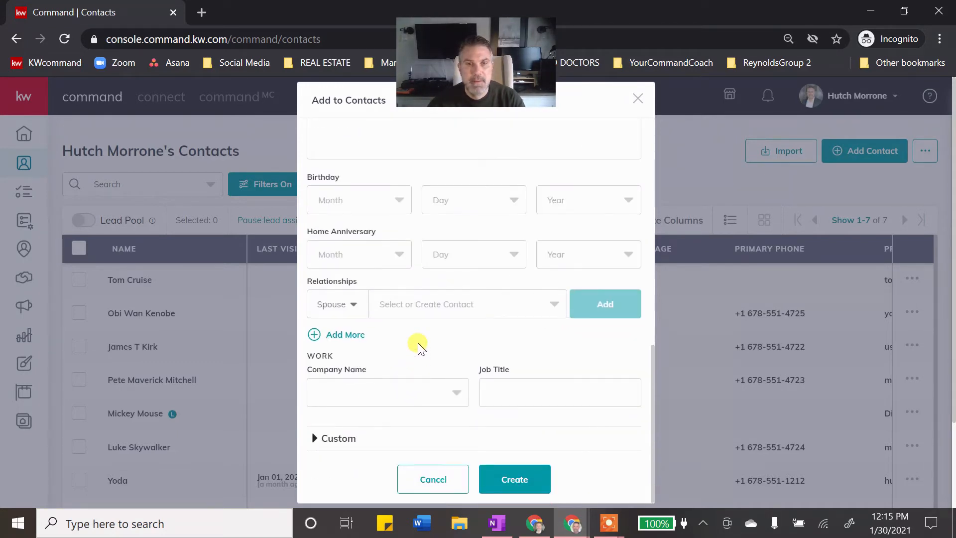
{"action": "scroll", "coordinate": [426, 334], "scroll_direction": "up", "scroll_amount": 1}
{"action": "scroll", "coordinate": [425, 333], "scroll_direction": "up", "scroll_amount": 1}
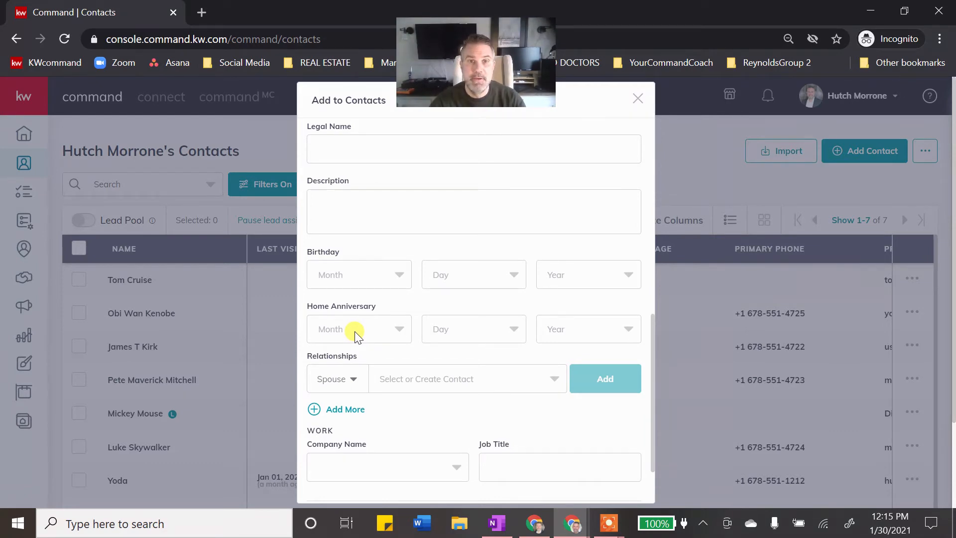
{"action": "scroll", "coordinate": [357, 335], "scroll_direction": "up", "scroll_amount": 5}
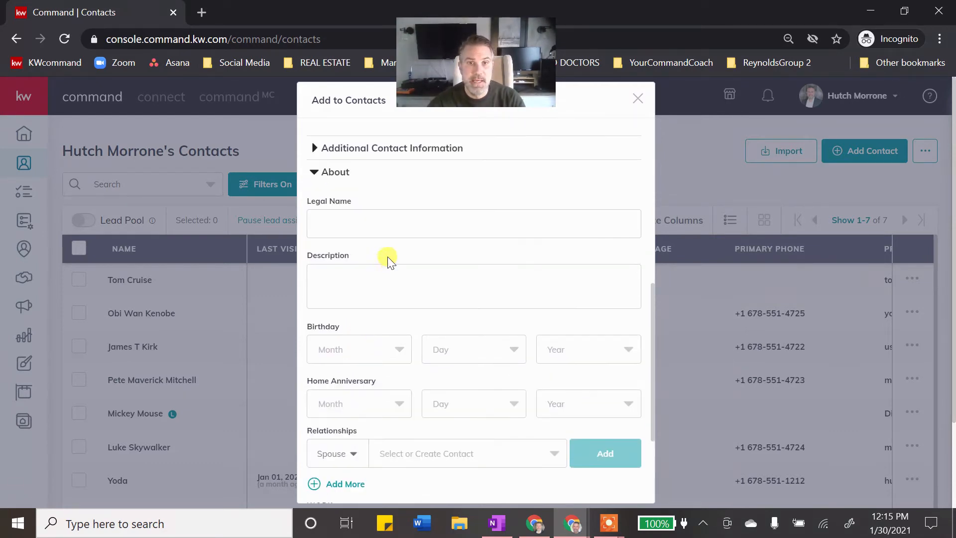
{"action": "scroll", "coordinate": [391, 250], "scroll_direction": "up", "scroll_amount": 6}
{"action": "scroll", "coordinate": [426, 254], "scroll_direction": "up", "scroll_amount": 2}
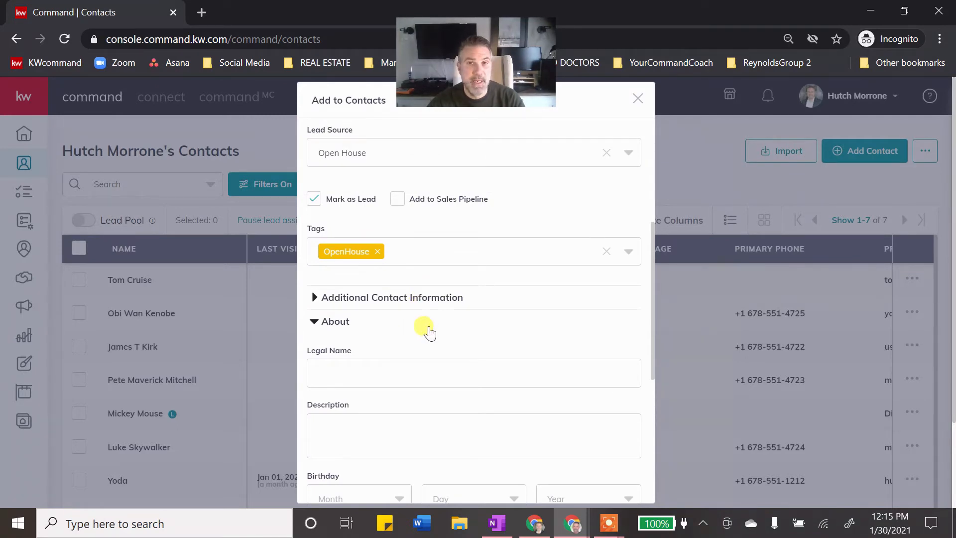
{"action": "scroll", "coordinate": [423, 329], "scroll_direction": "down", "scroll_amount": 2}
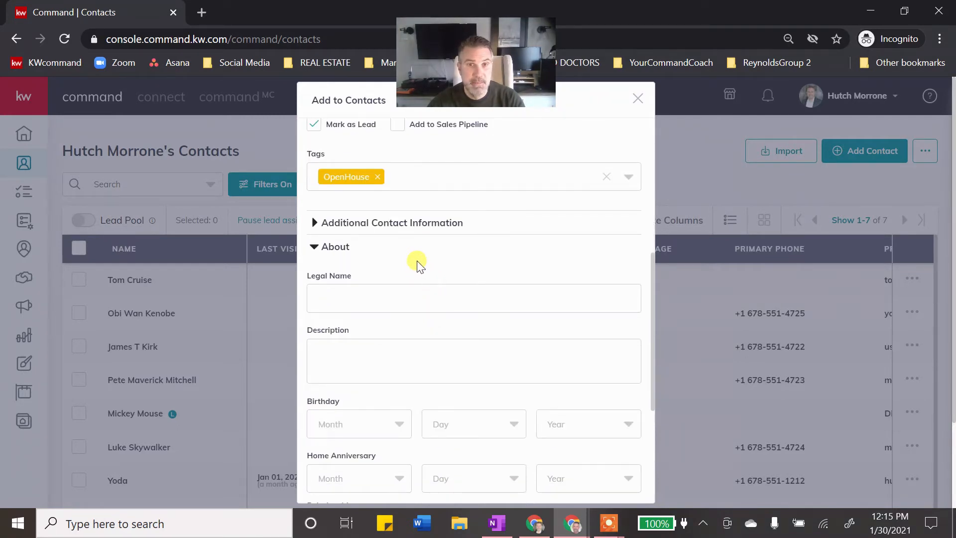
{"action": "scroll", "coordinate": [433, 260], "scroll_direction": "down", "scroll_amount": 2}
{"action": "scroll", "coordinate": [430, 258], "scroll_direction": "down", "scroll_amount": 2}
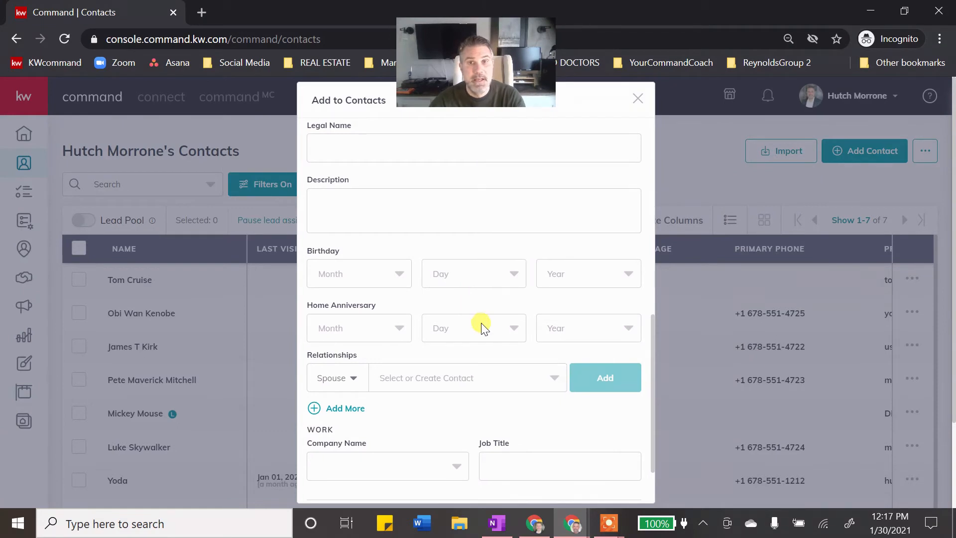
{"action": "scroll", "coordinate": [463, 326], "scroll_direction": "down", "scroll_amount": 2}
{"action": "scroll", "coordinate": [418, 277], "scroll_direction": "down", "scroll_amount": 2}
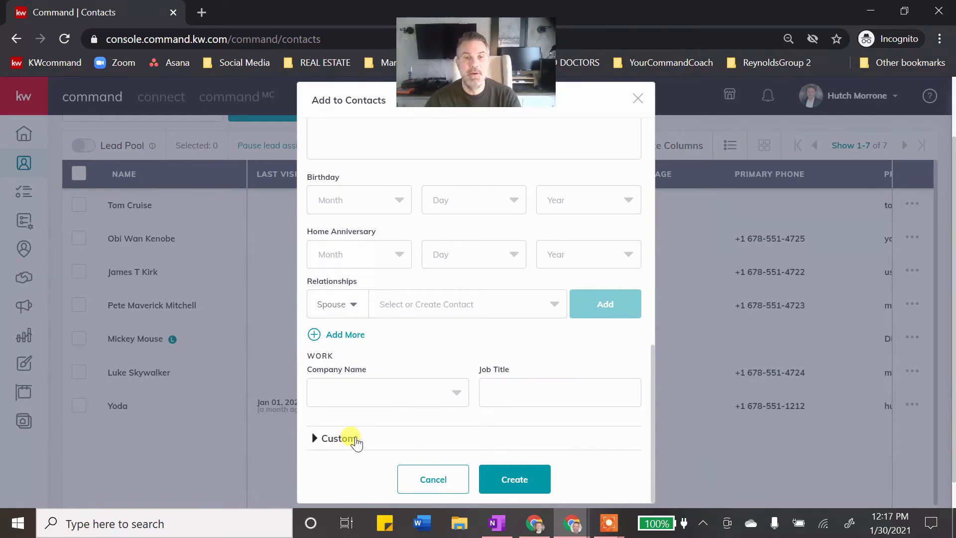
{"action": "scroll", "coordinate": [369, 287], "scroll_direction": "up", "scroll_amount": 3}
{"action": "scroll", "coordinate": [388, 269], "scroll_direction": "up", "scroll_amount": 2}
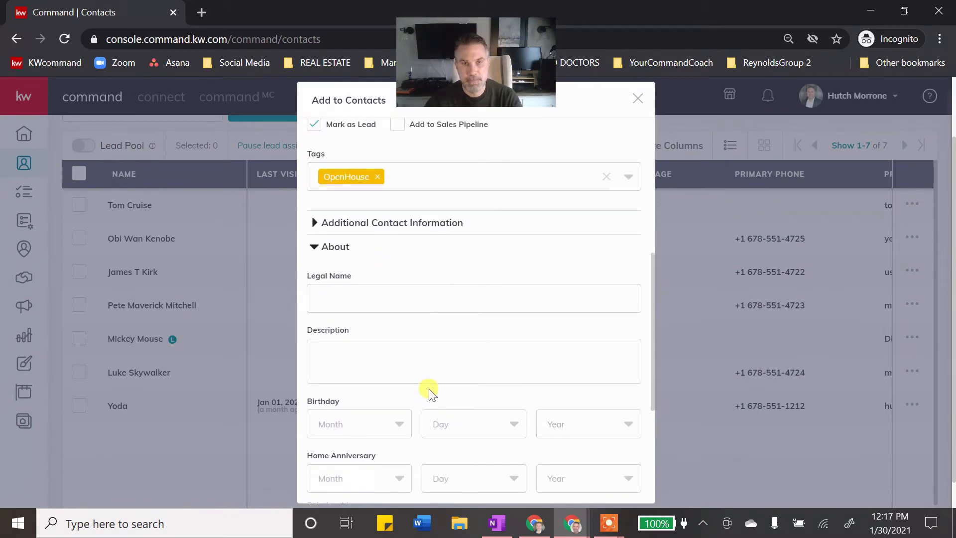
{"action": "left_click", "coordinate": [443, 342]}
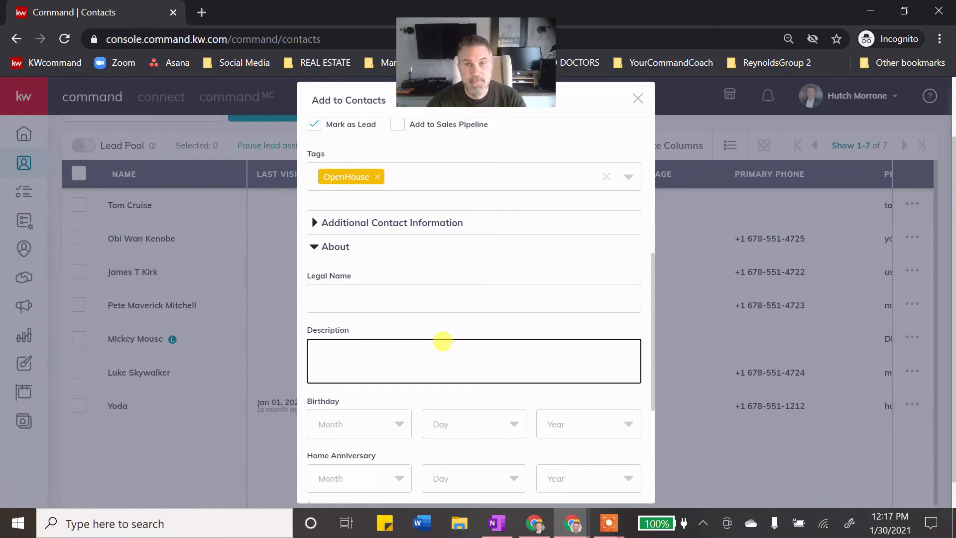
- Close the add-contact form, open the existing contact's details and start a new activity
{"action": "left_click", "coordinate": [637, 98]}
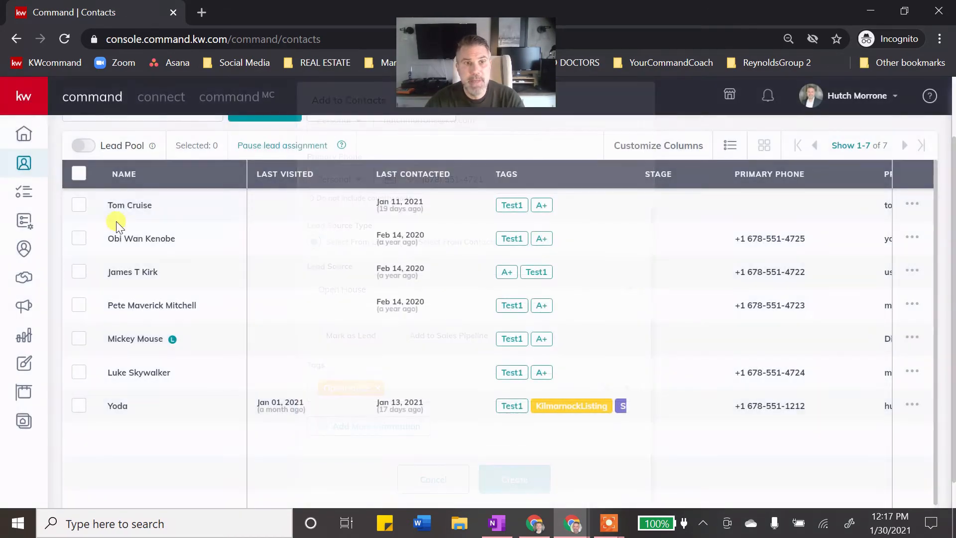
{"action": "left_click", "coordinate": [130, 205]}
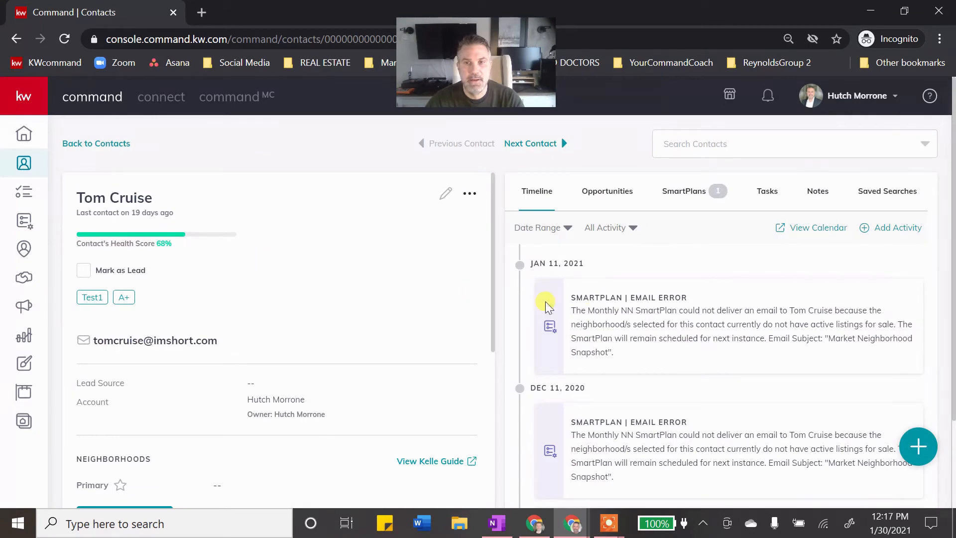
{"action": "left_click", "coordinate": [916, 447]}
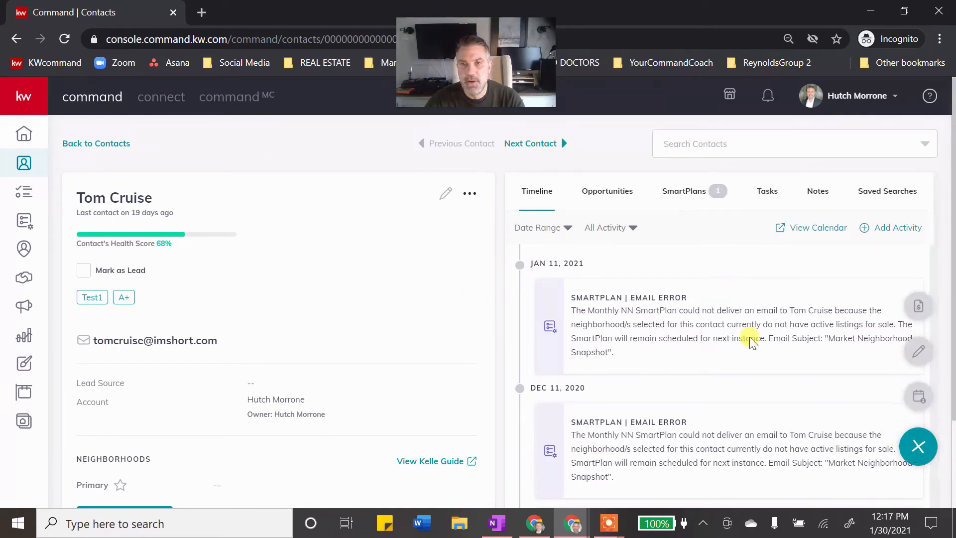
{"action": "left_click", "coordinate": [918, 350]}
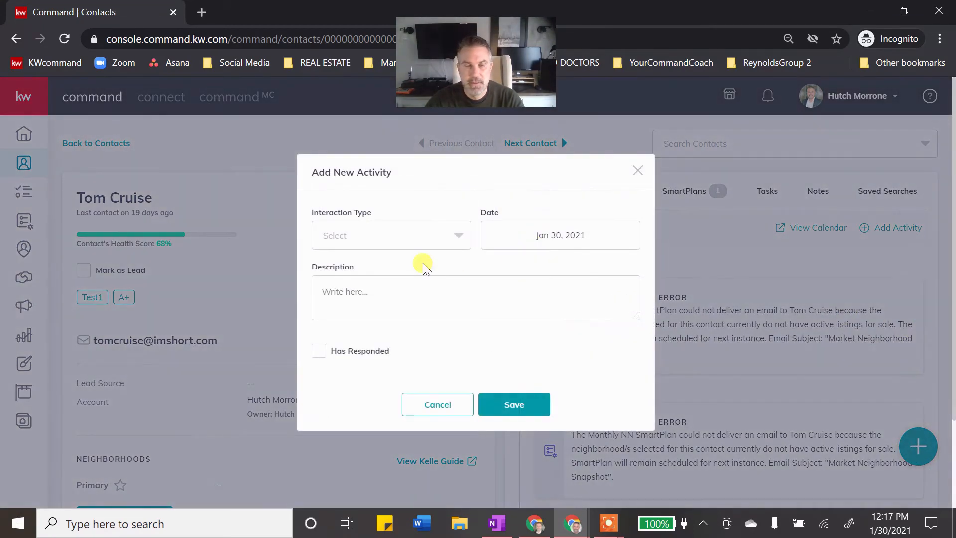
- Save a Call activity described 'test call' with Has Responded checked
{"action": "left_click", "coordinate": [393, 239]}
{"action": "left_click", "coordinate": [392, 288]}
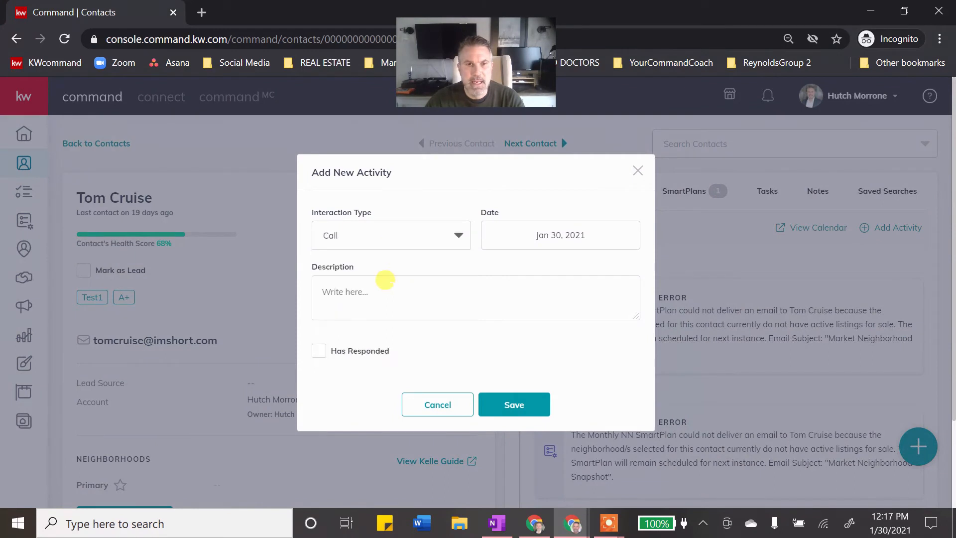
{"action": "left_click", "coordinate": [385, 280]}
{"action": "type", "text": "test"}
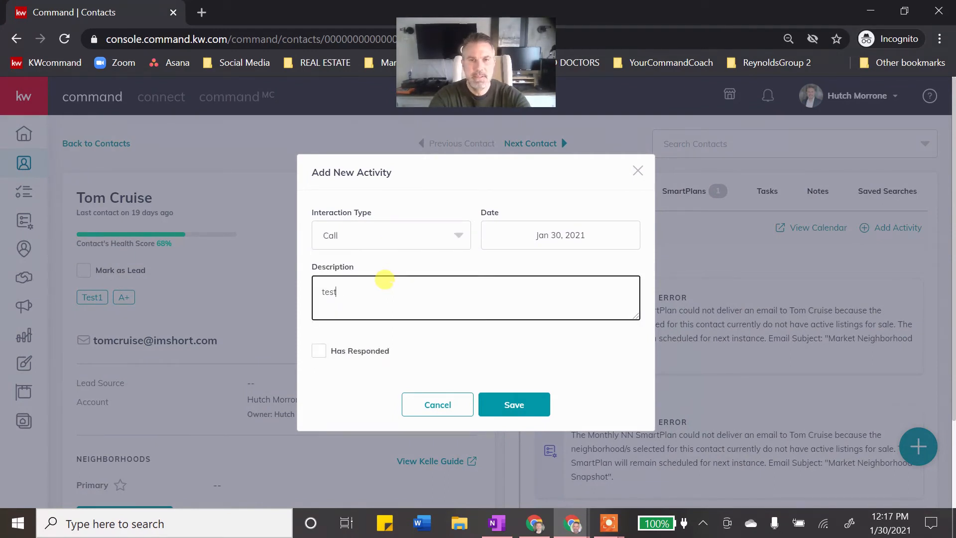
{"action": "type", "text": " call"}
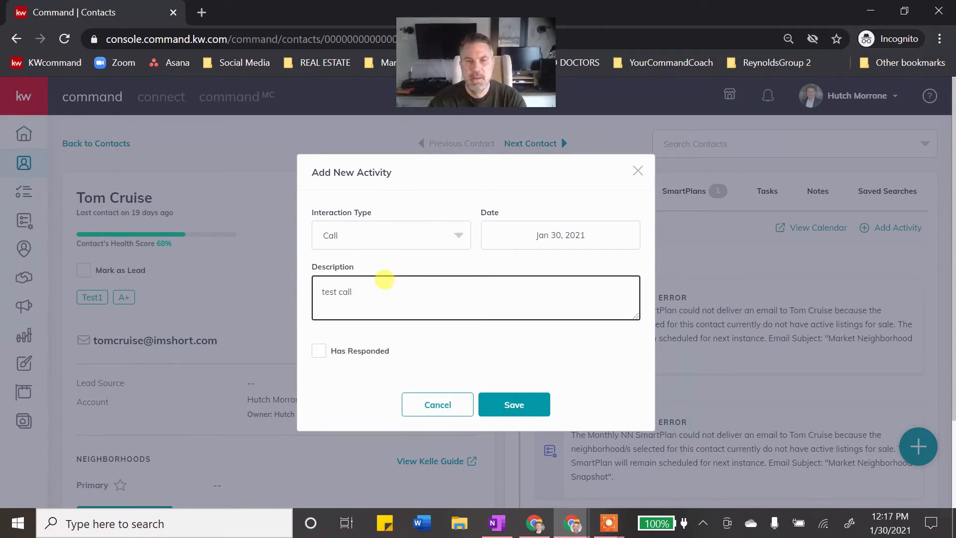
{"action": "left_click", "coordinate": [315, 356]}
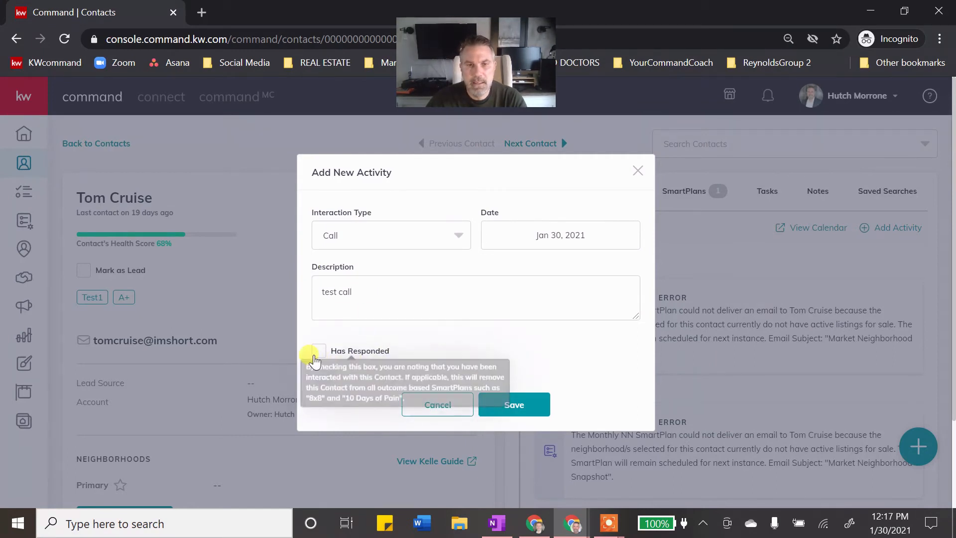
{"action": "left_click", "coordinate": [314, 356]}
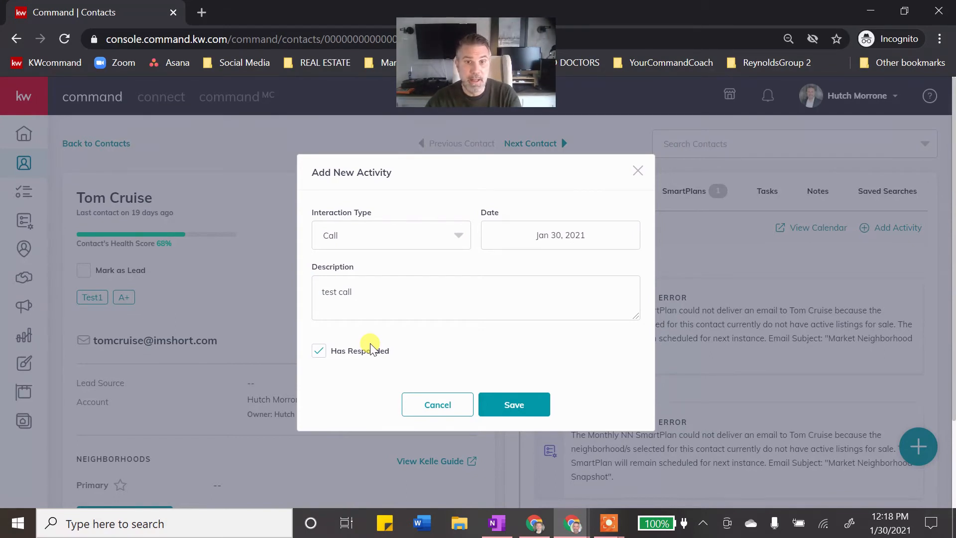
{"action": "mouse_move", "coordinate": [314, 354]}
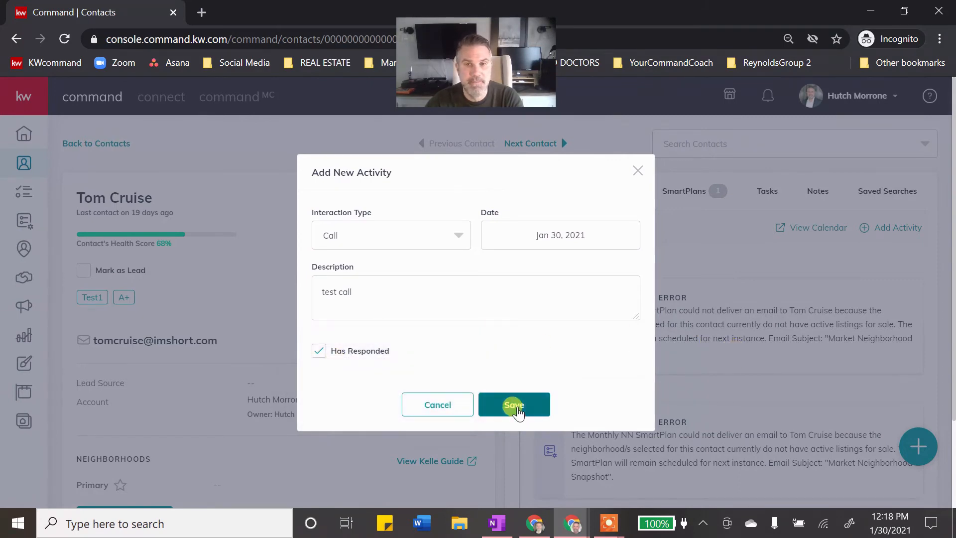
{"action": "left_click", "coordinate": [516, 408]}
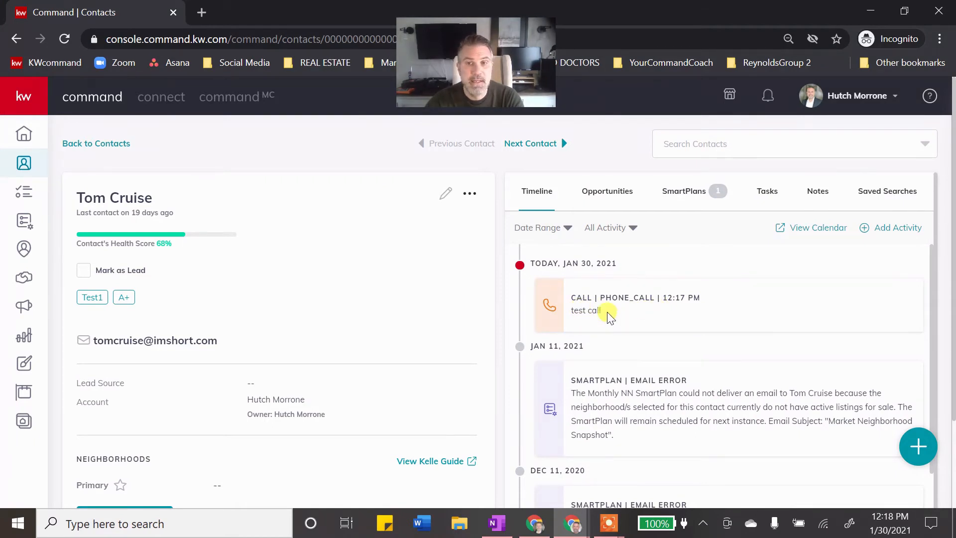
- Scroll the timeline and contact panel to review the logged call
{"action": "scroll", "coordinate": [589, 323], "scroll_direction": "down", "scroll_amount": 1}
{"action": "scroll", "coordinate": [590, 323], "scroll_direction": "down", "scroll_amount": 3}
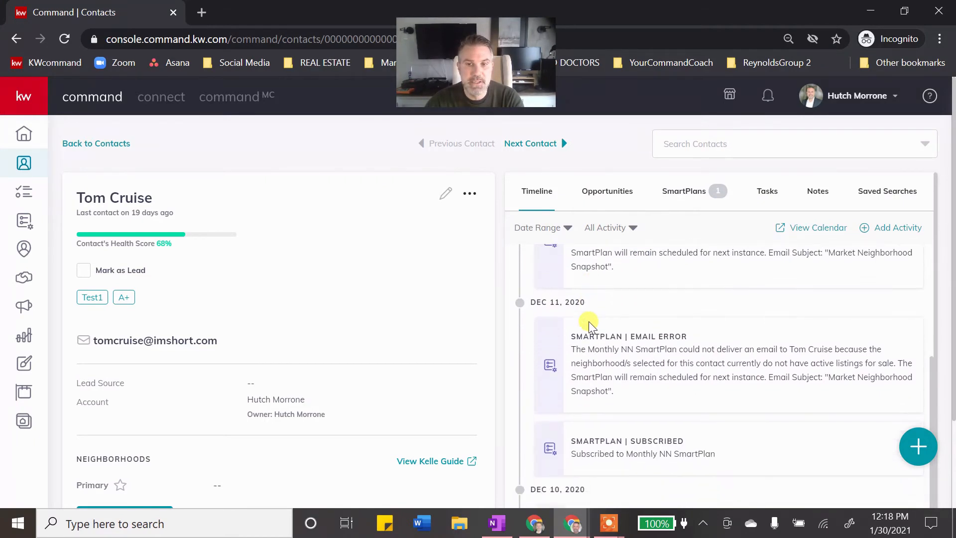
{"action": "scroll", "coordinate": [590, 324], "scroll_direction": "up", "scroll_amount": 4}
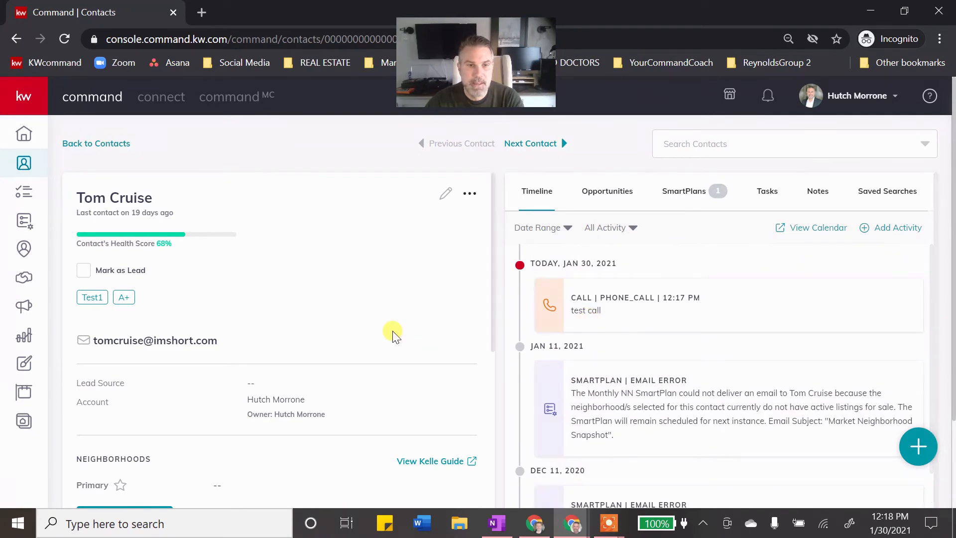
{"action": "scroll", "coordinate": [391, 329], "scroll_direction": "down", "scroll_amount": 10}
{"action": "scroll", "coordinate": [401, 339], "scroll_direction": "down", "scroll_amount": 3}
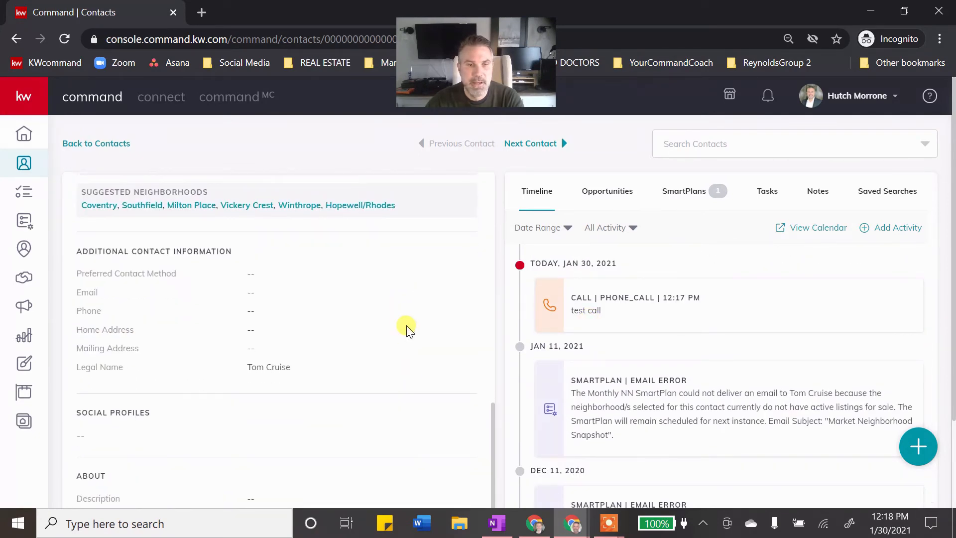
{"action": "scroll", "coordinate": [407, 327], "scroll_direction": "up", "scroll_amount": 7}
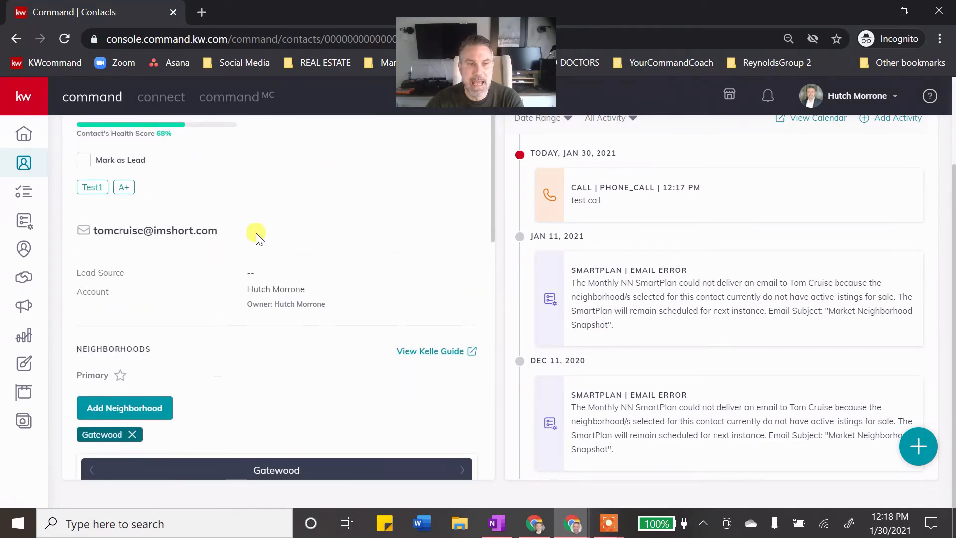
{"action": "scroll", "coordinate": [249, 262], "scroll_direction": "up", "scroll_amount": 3}
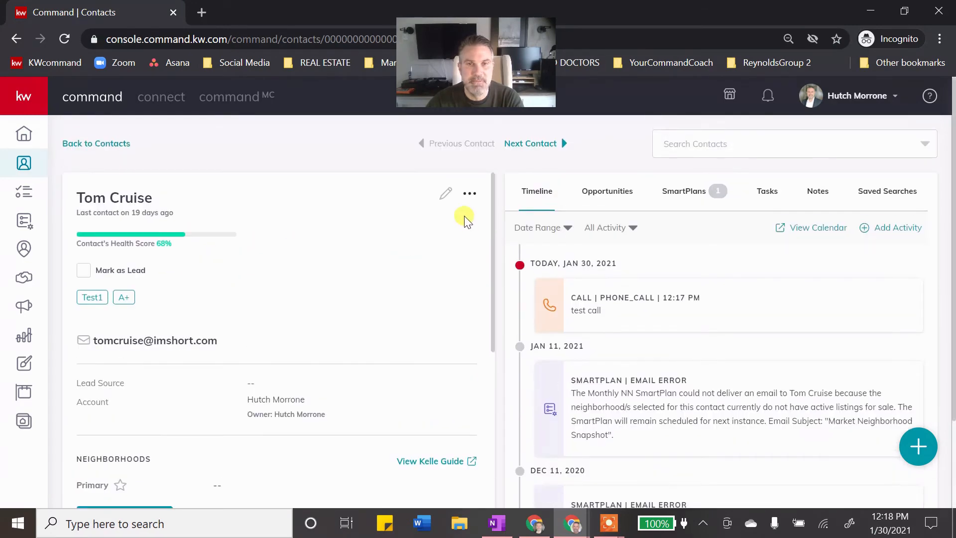
- Edit the contact and expand Additional Contact Information and About sections
{"action": "left_click", "coordinate": [445, 193]}
{"action": "scroll", "coordinate": [453, 272], "scroll_direction": "down", "scroll_amount": 4}
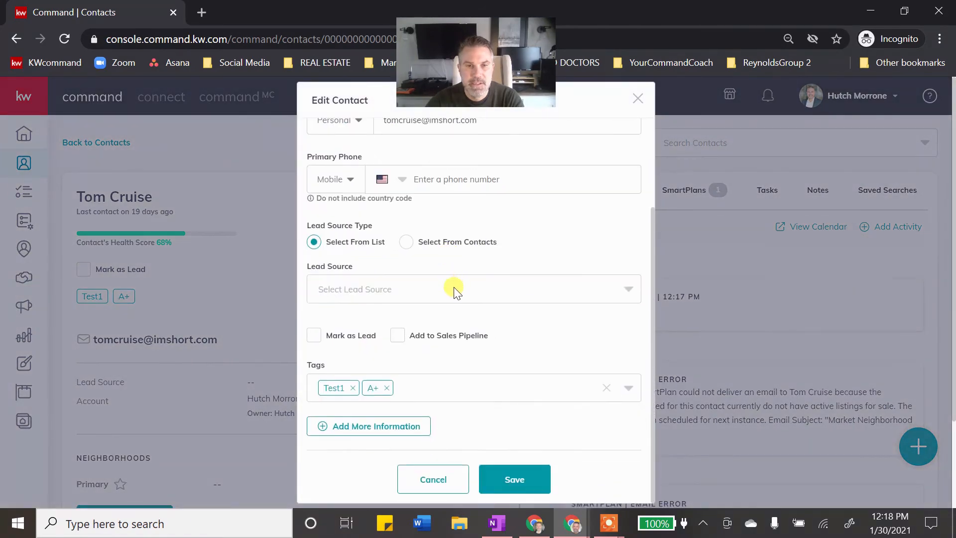
{"action": "left_click", "coordinate": [421, 426]}
{"action": "scroll", "coordinate": [424, 378], "scroll_direction": "down", "scroll_amount": 1}
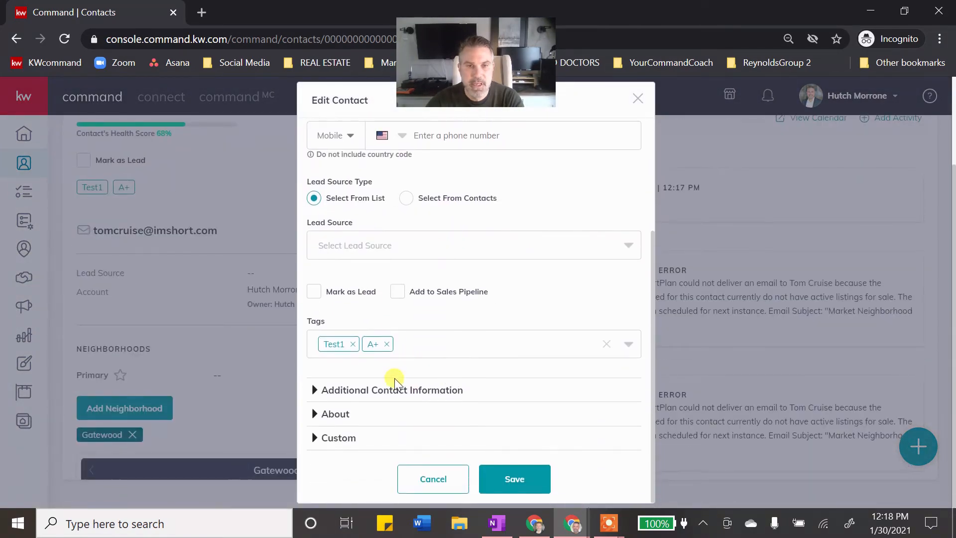
{"action": "left_click", "coordinate": [395, 392]}
{"action": "scroll", "coordinate": [433, 365], "scroll_direction": "down", "scroll_amount": 3}
{"action": "scroll", "coordinate": [436, 364], "scroll_direction": "down", "scroll_amount": 5}
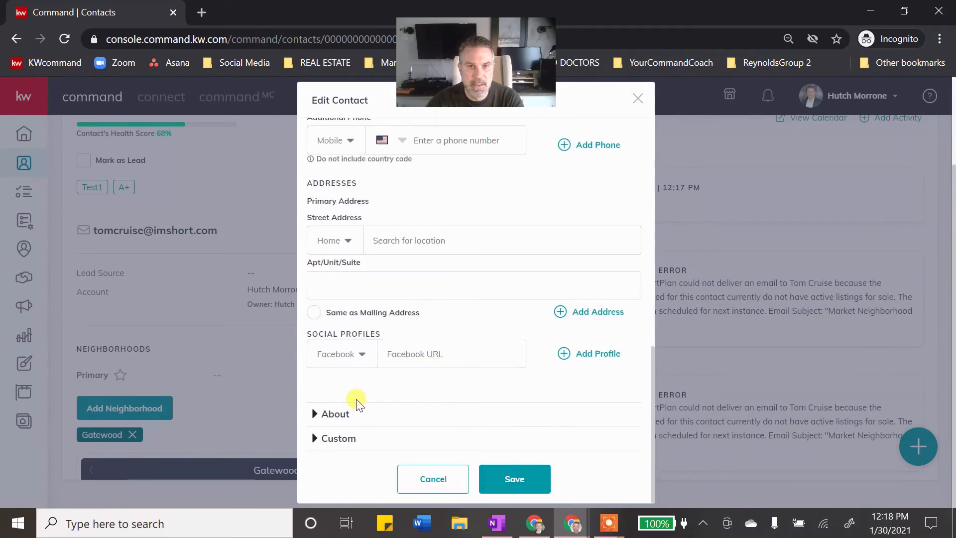
{"action": "left_click", "coordinate": [338, 418]}
{"action": "scroll", "coordinate": [411, 344], "scroll_direction": "up", "scroll_amount": 3}
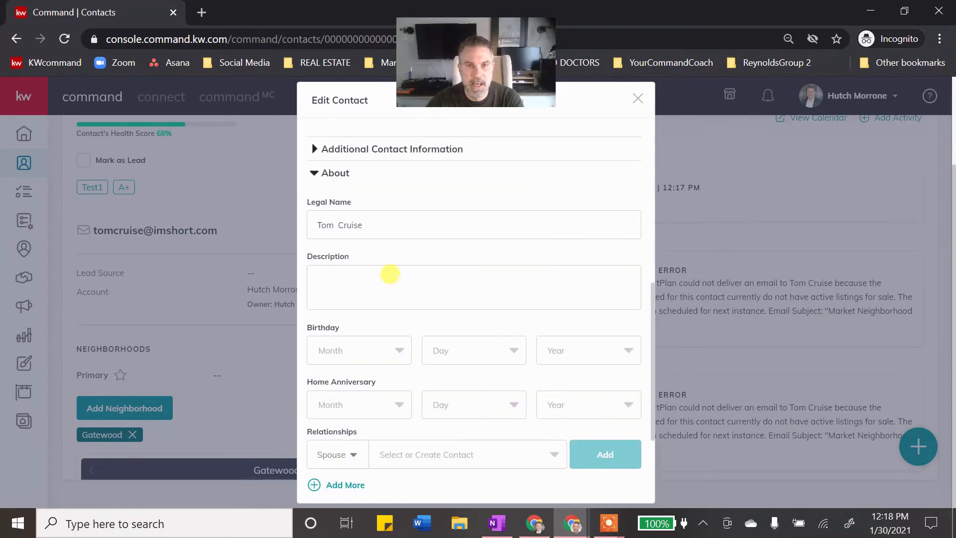
- Enter 'always keep these in front' as the Description and save
{"action": "left_click", "coordinate": [389, 273]}
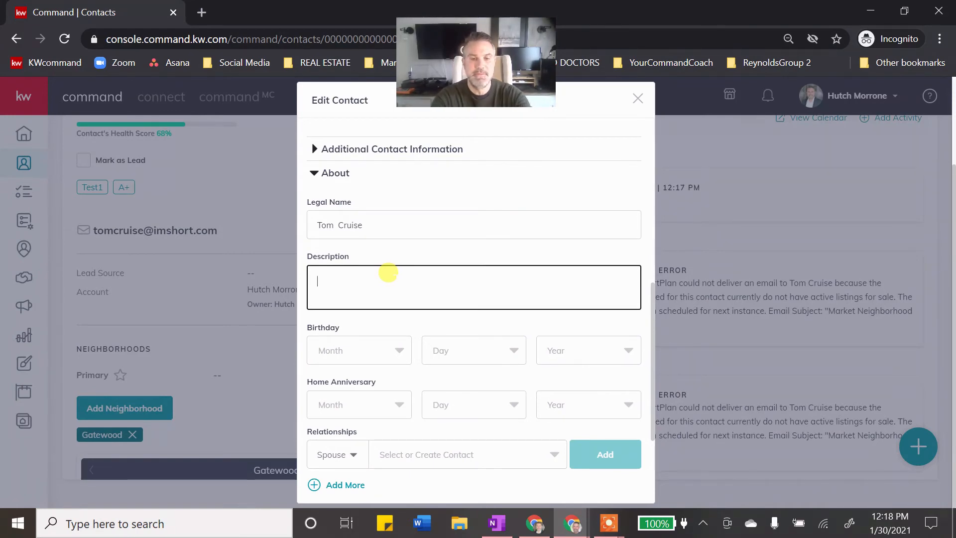
{"action": "type", "text": "always"}
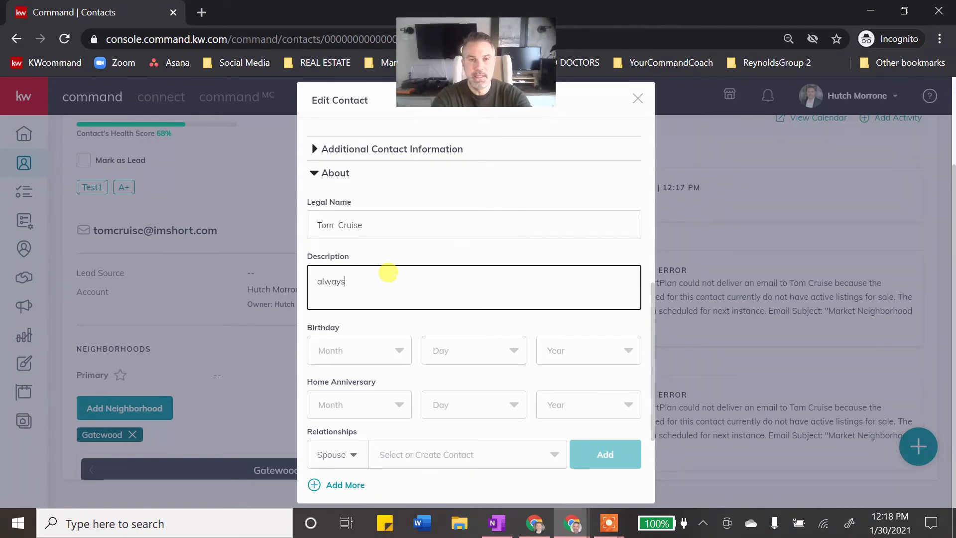
{"action": "type", "text": " keep "}
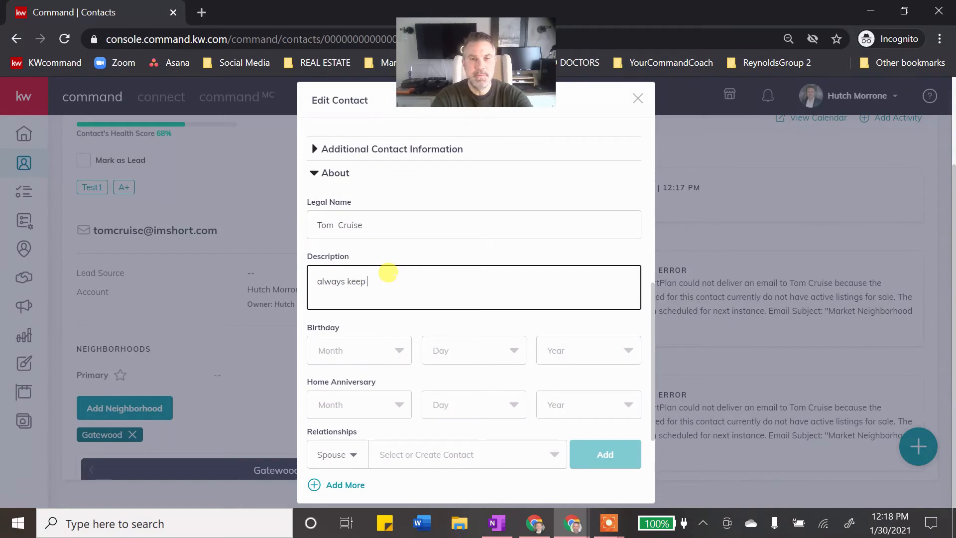
{"action": "type", "text": "these in front"}
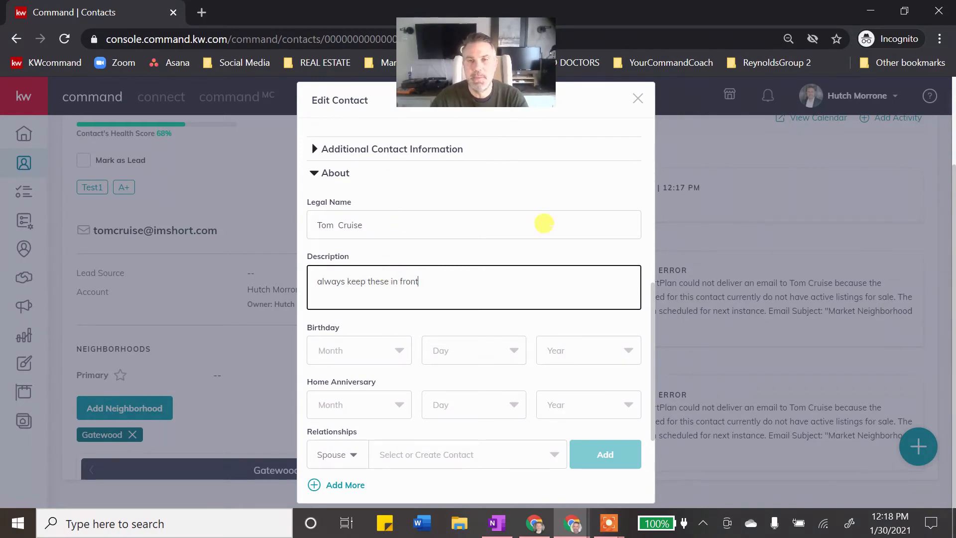
{"action": "scroll", "coordinate": [538, 249], "scroll_direction": "down", "scroll_amount": 3}
{"action": "left_click", "coordinate": [517, 477]}
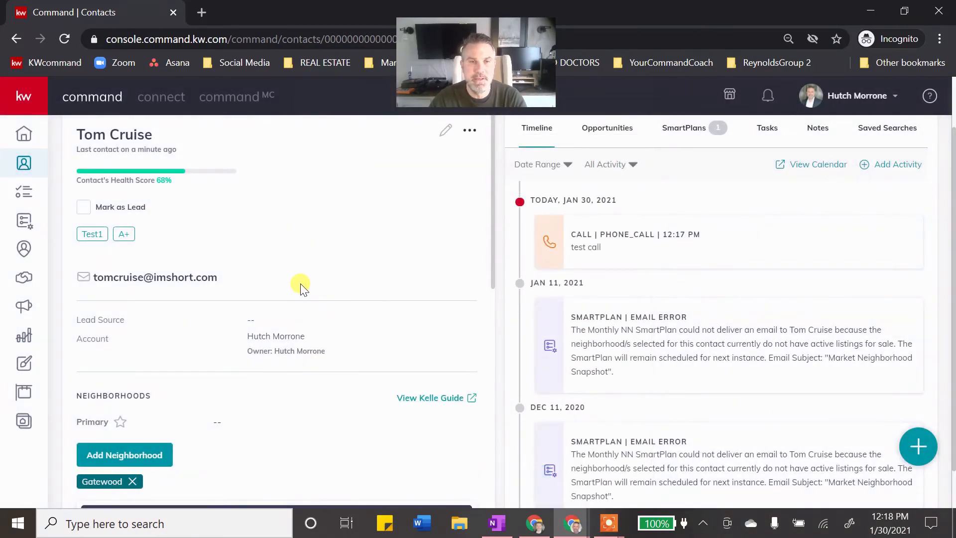
{"action": "scroll", "coordinate": [306, 279], "scroll_direction": "down", "scroll_amount": 8}
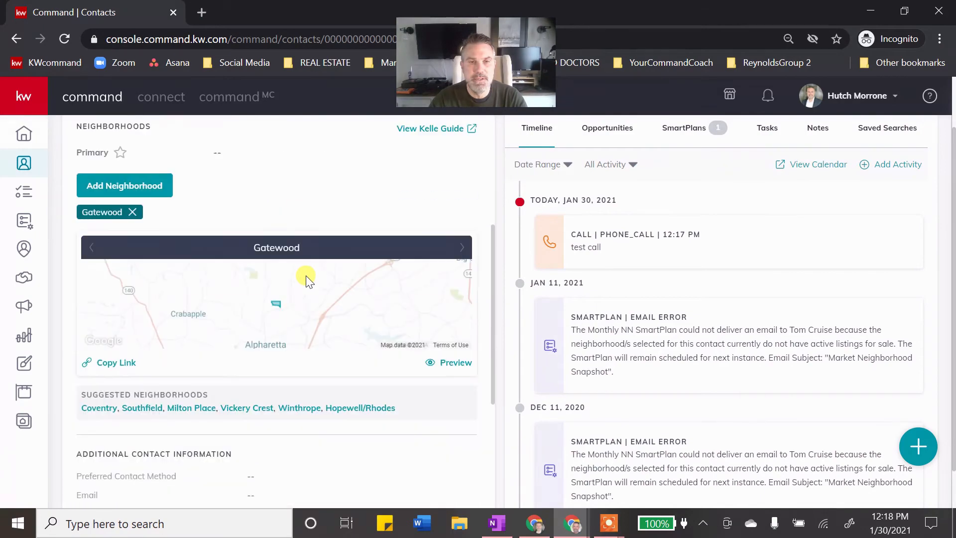
{"action": "scroll", "coordinate": [305, 275], "scroll_direction": "down", "scroll_amount": 2}
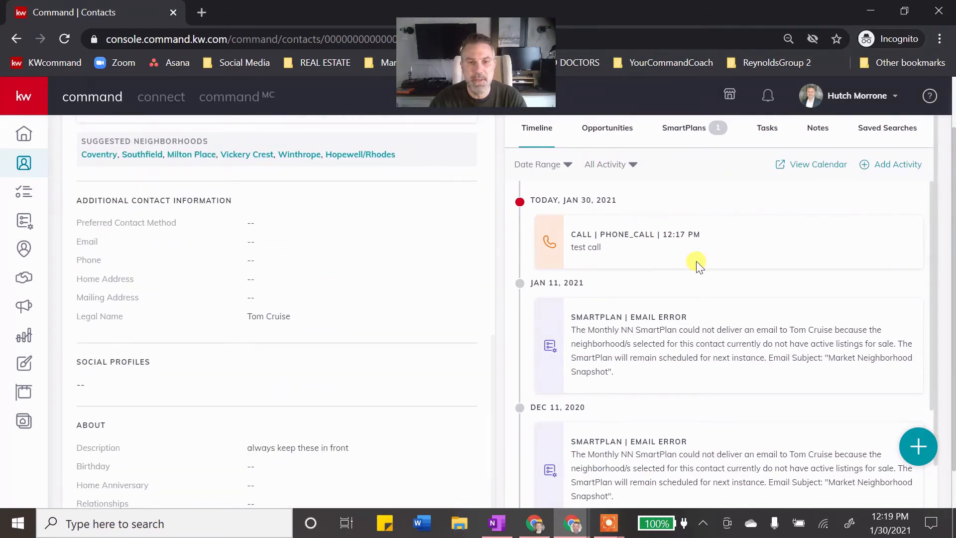
{"action": "scroll", "coordinate": [690, 284], "scroll_direction": "down", "scroll_amount": 5}
{"action": "scroll", "coordinate": [369, 373], "scroll_direction": "down", "scroll_amount": 1}
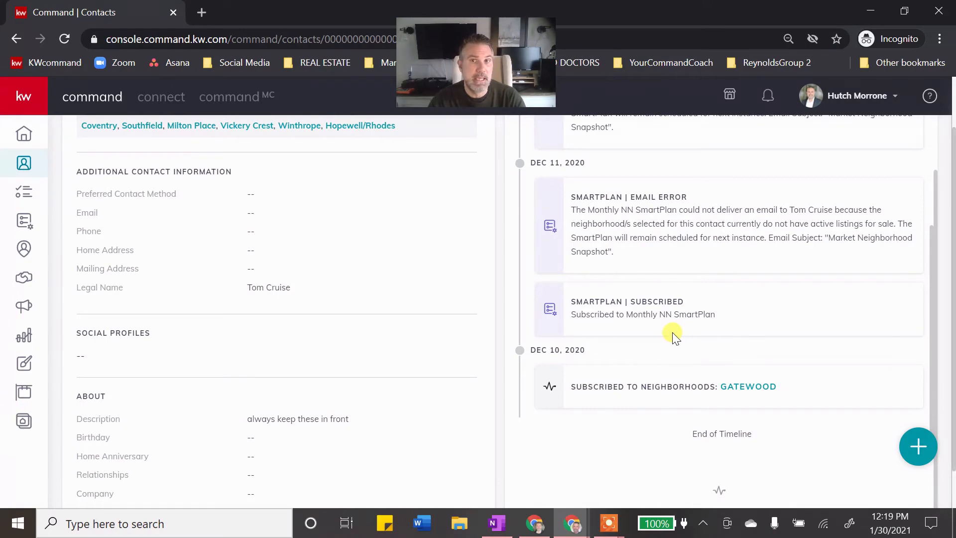
{"action": "scroll", "coordinate": [670, 323], "scroll_direction": "up", "scroll_amount": 3}
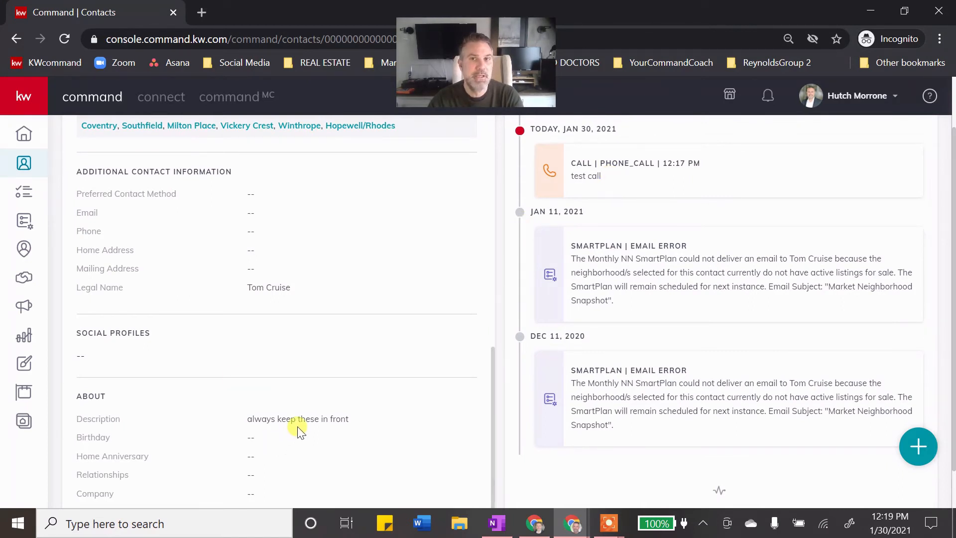
{"action": "scroll", "coordinate": [276, 410], "scroll_direction": "up", "scroll_amount": 10}
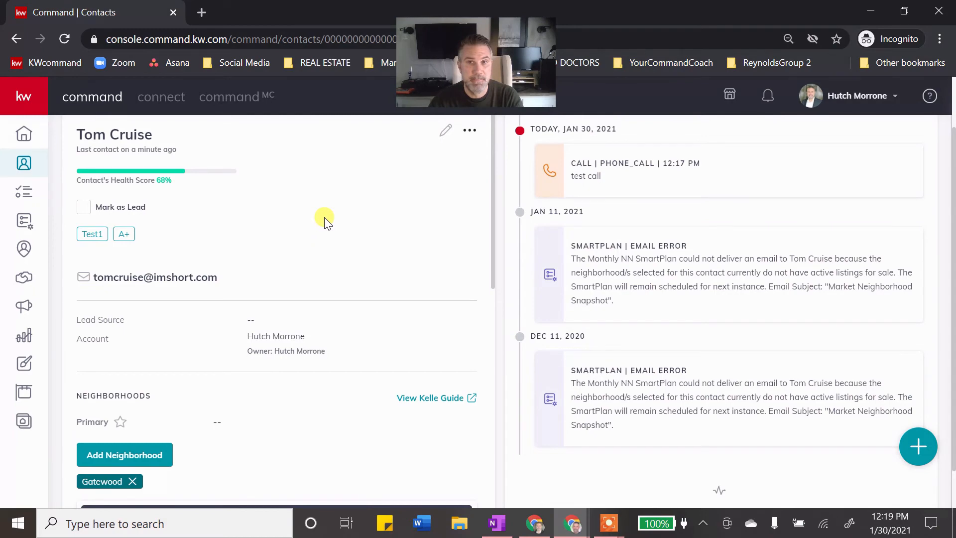
{"action": "scroll", "coordinate": [324, 219], "scroll_direction": "up", "scroll_amount": 2}
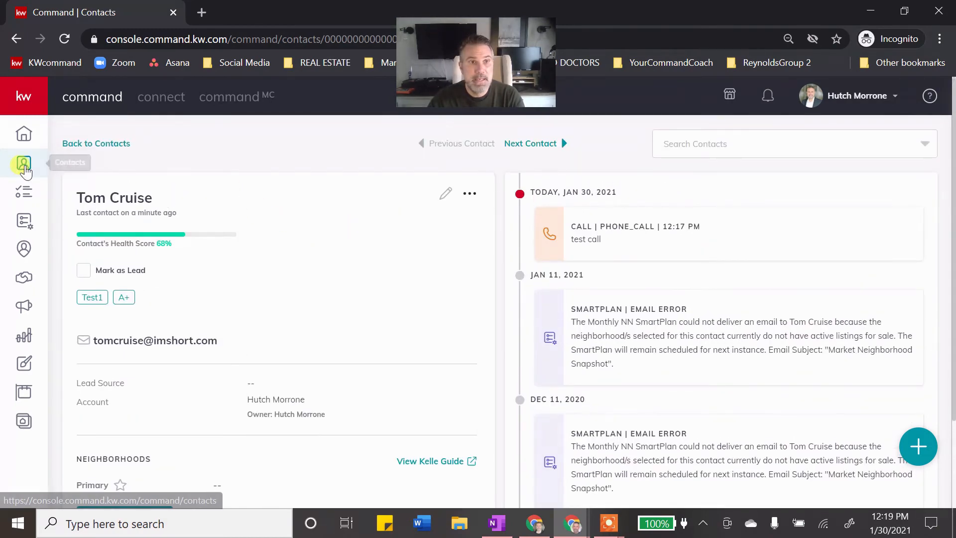
- From the sidebar Contacts list, open the Import Contacts dialog with CSV download and upload area
{"action": "left_click", "coordinate": [23, 168]}
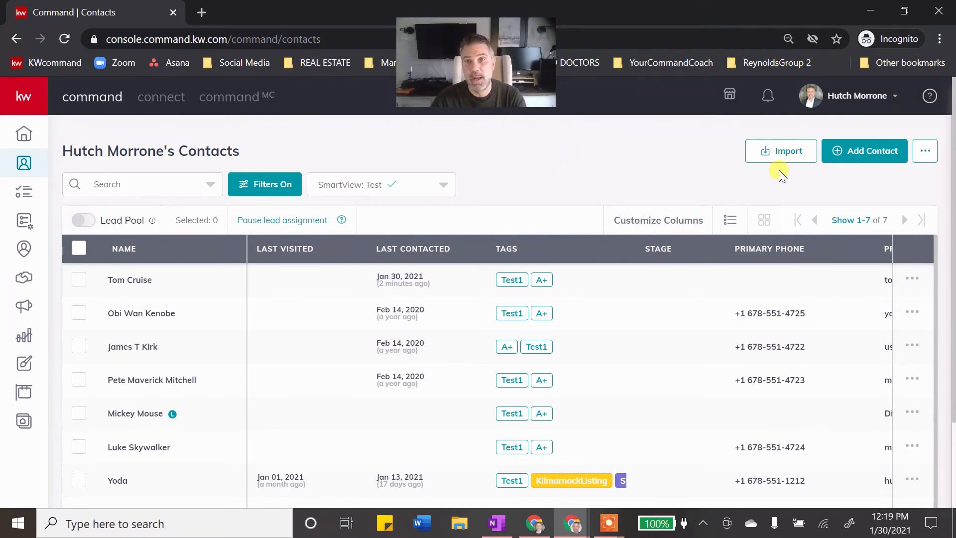
{"action": "left_click", "coordinate": [780, 153]}
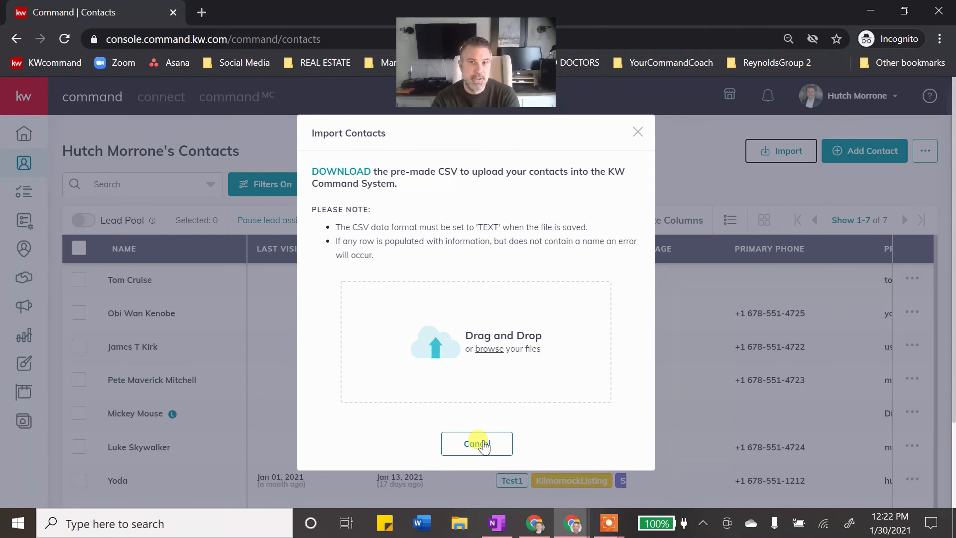
- Close the Import Contacts dialog to reveal the seven Test1-tagged contacts, then pause the screen recorder
{"action": "left_click", "coordinate": [638, 133]}
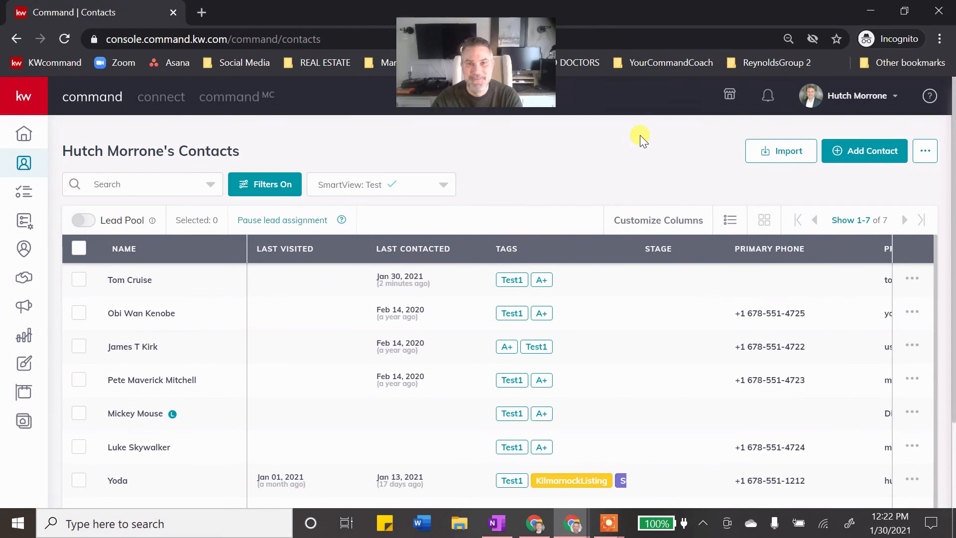
{"action": "mouse_move", "coordinate": [598, 532]}
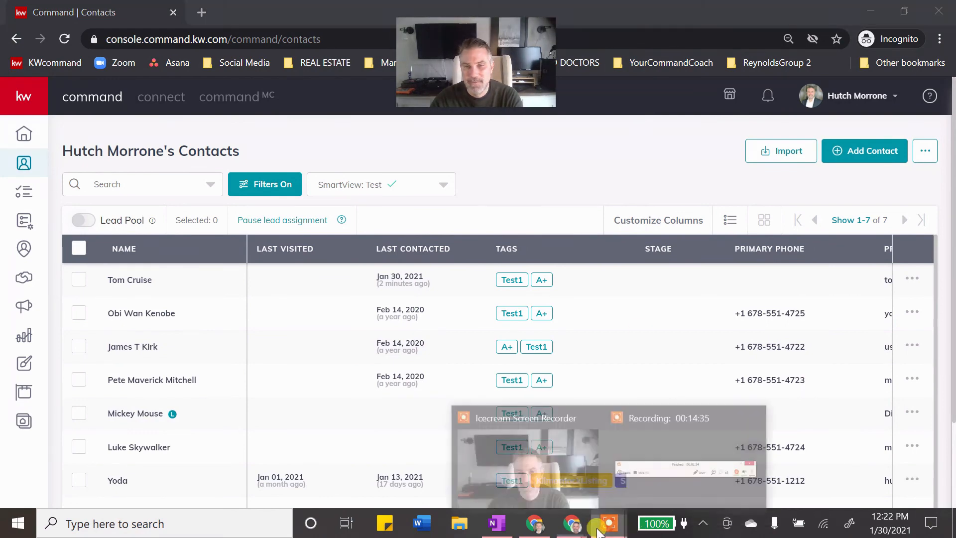
{"action": "left_click", "coordinate": [627, 487]}
{"action": "left_click", "coordinate": [645, 517]}
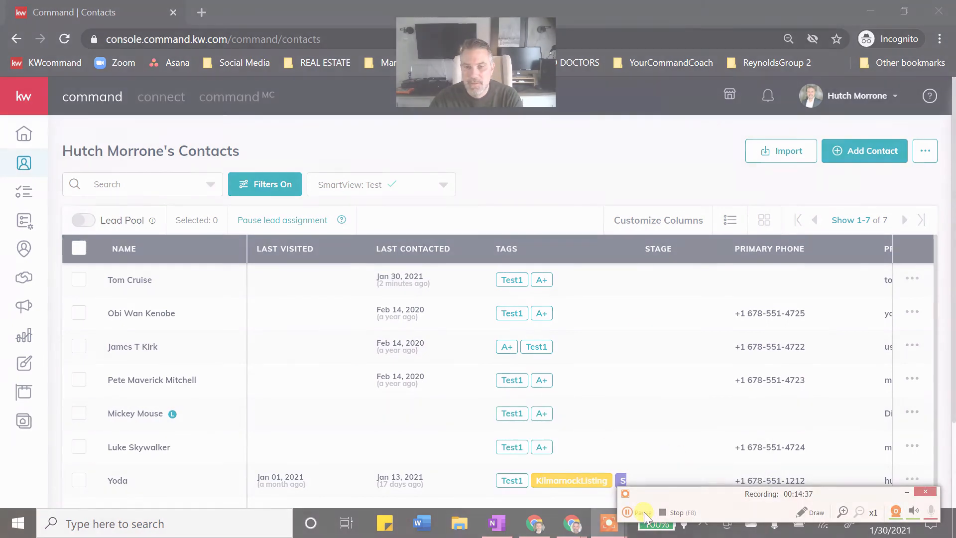